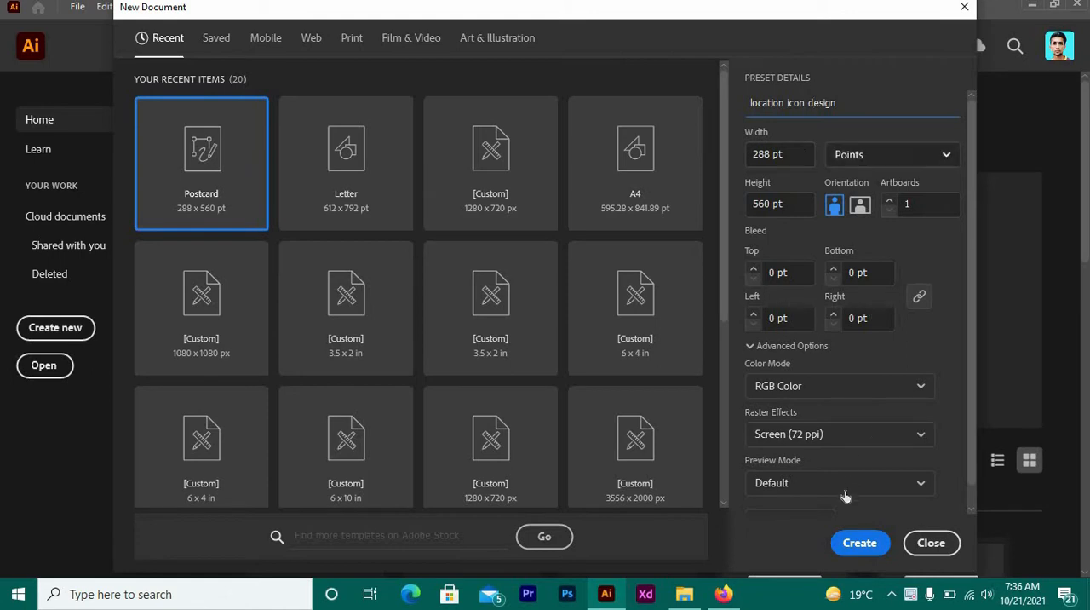
# - Create the 288 × 560 pt RGB document named "location icon design" and collapse the floating Pathfinder panel
pyautogui.click(845, 538)
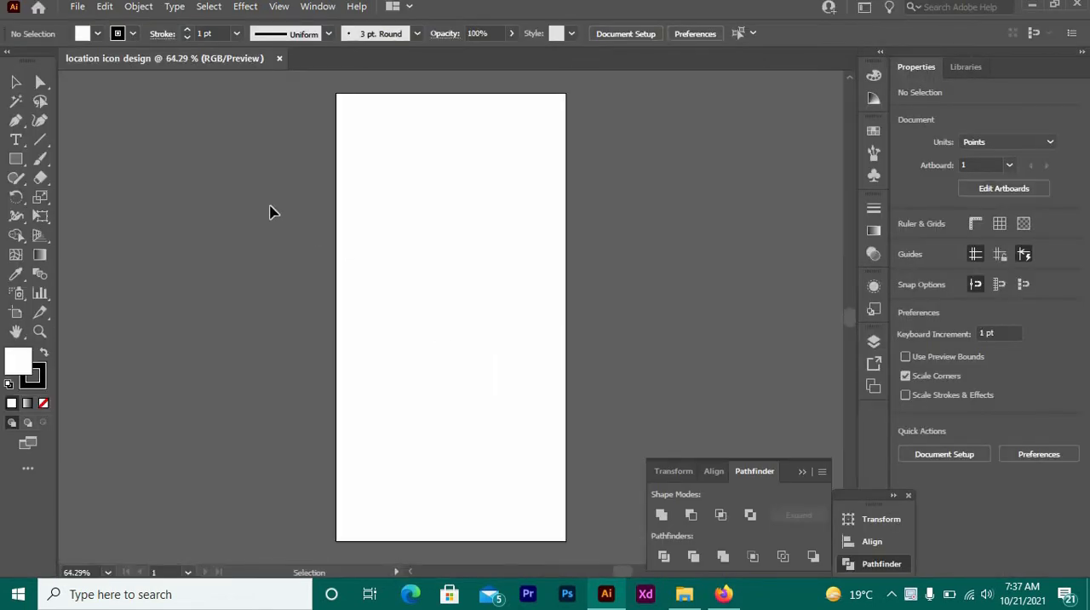
pyautogui.click(39, 331)
pyautogui.click(435, 274)
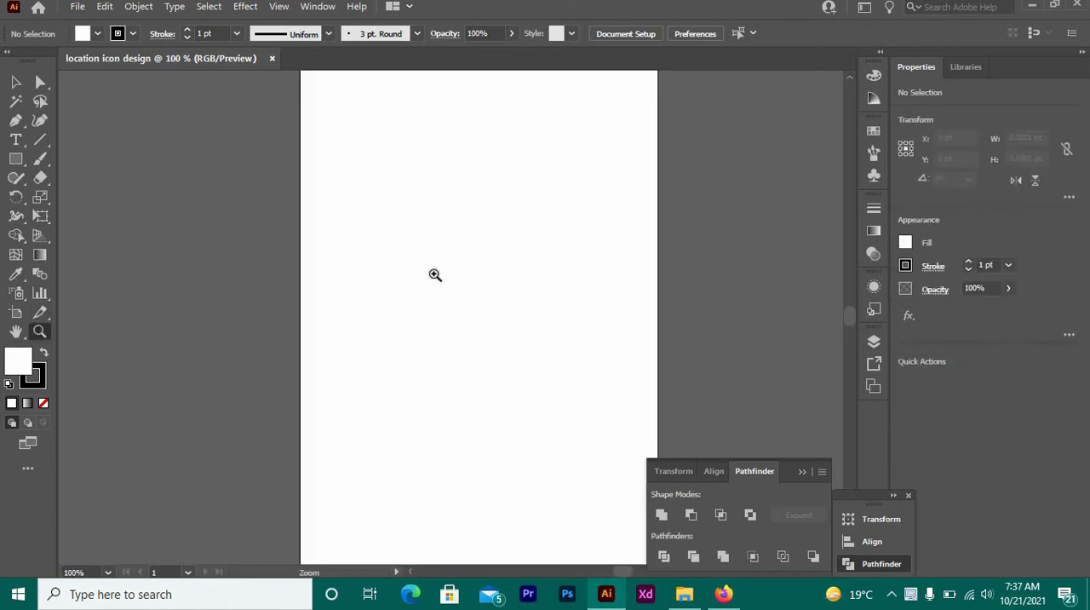
pyautogui.click(435, 274)
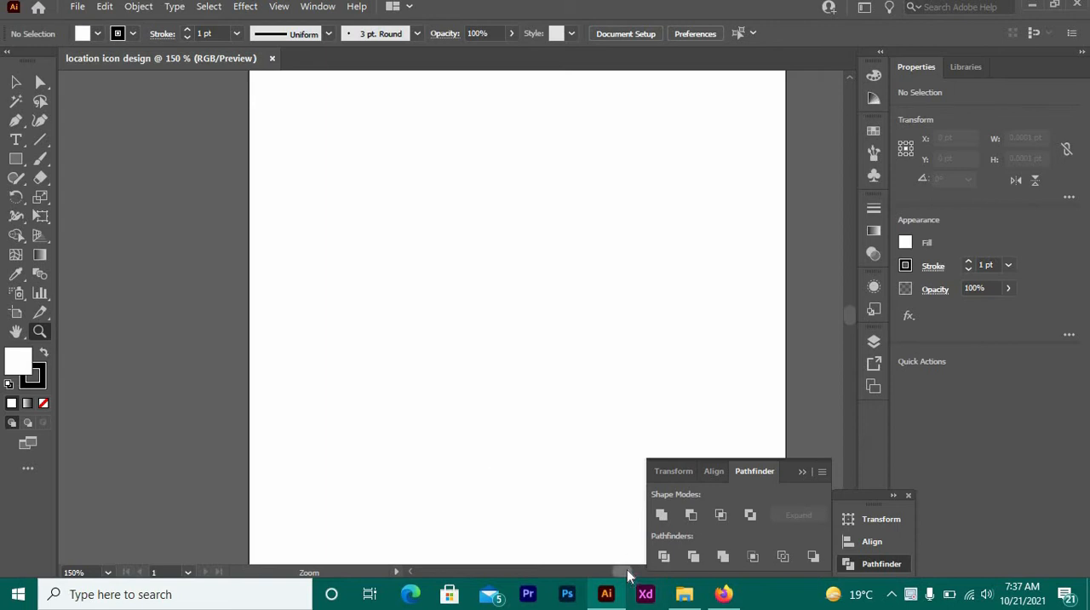
pyautogui.moveTo(627, 569); pyautogui.dragTo(628, 571)
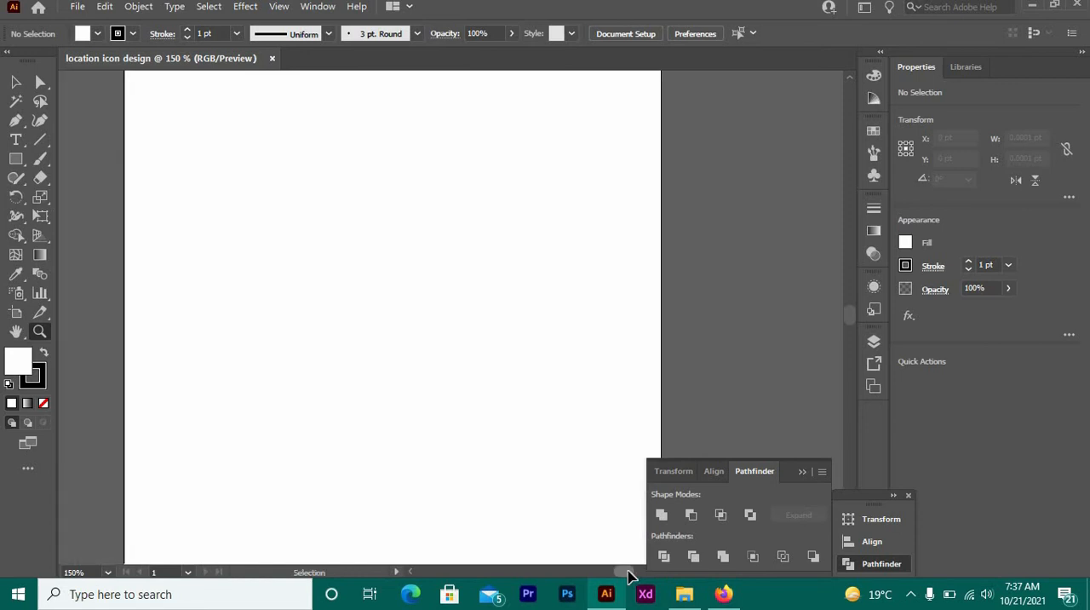
pyautogui.hotkey('ctrl', '+')
pyautogui.hotkey('ctrl', '+')
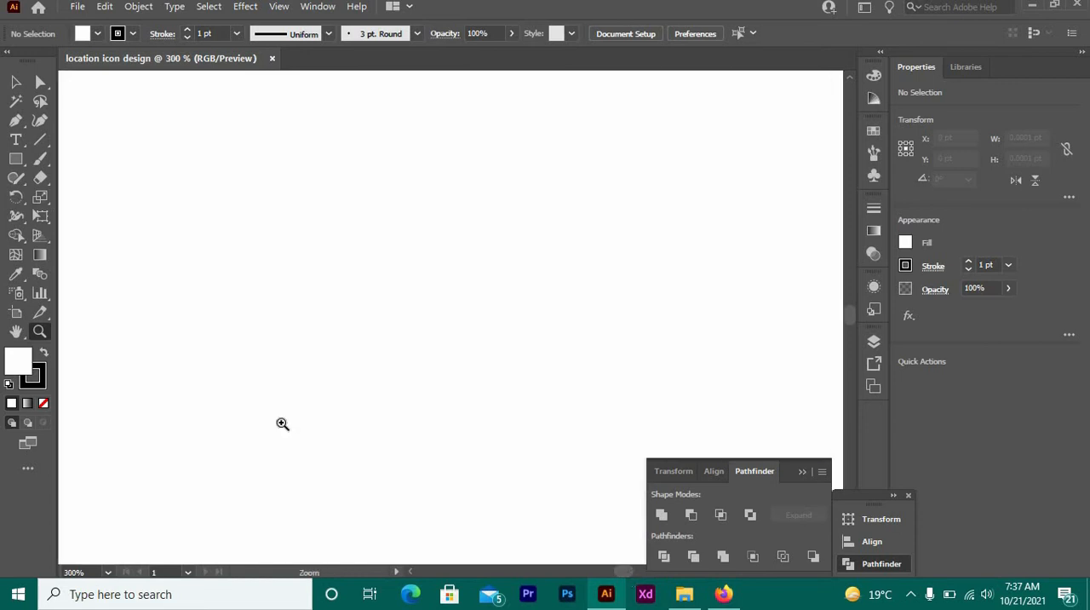
pyautogui.click(800, 473)
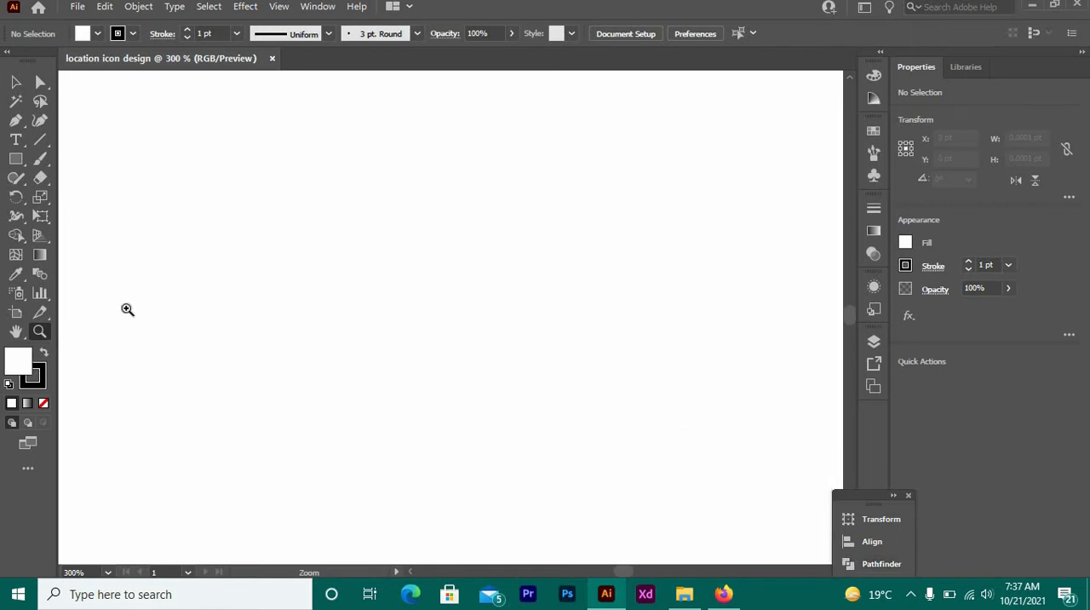
pyautogui.click(15, 158)
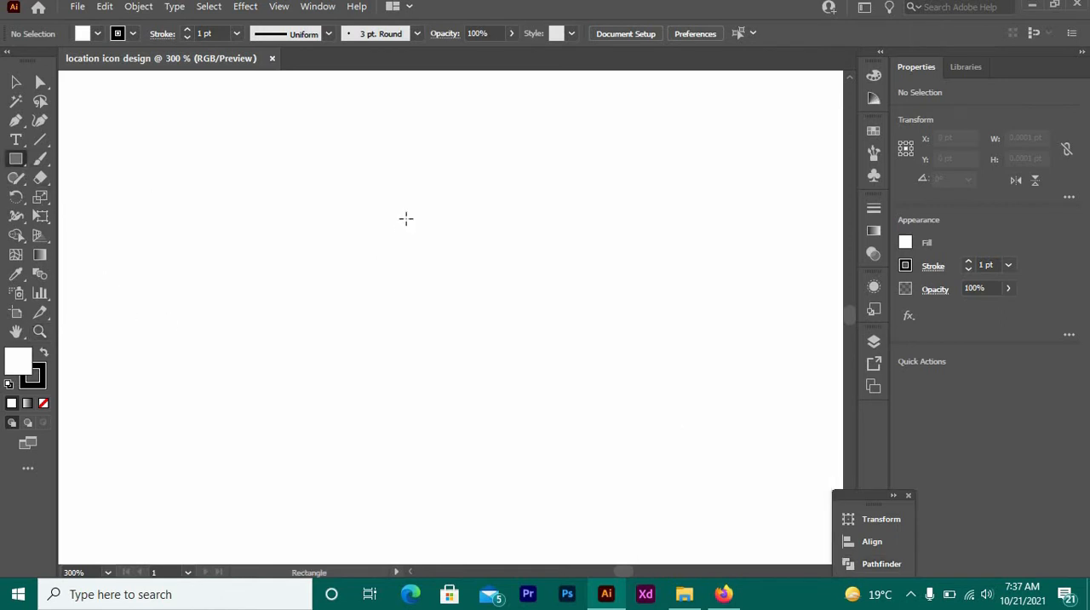
pyautogui.moveTo(405, 217); pyautogui.dragTo(436, 276)
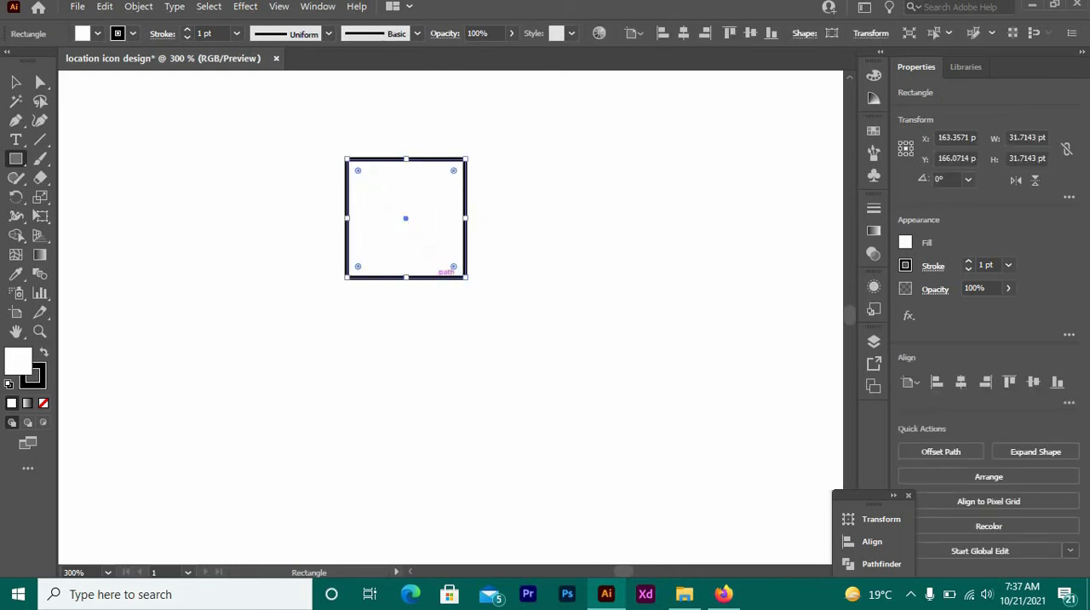
pyautogui.click(40, 81)
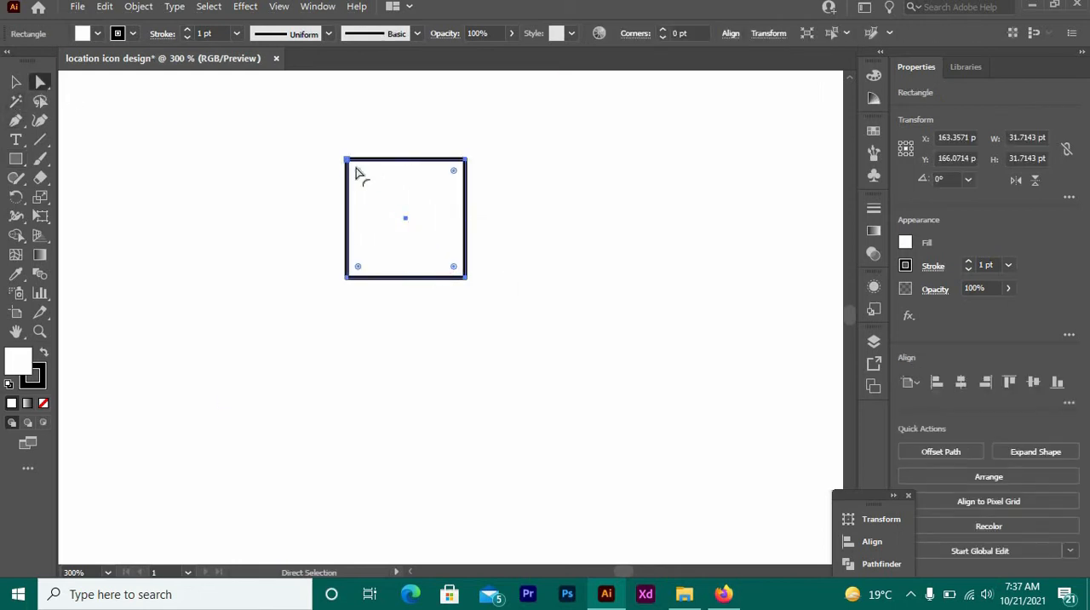
pyautogui.moveTo(357, 173); pyautogui.dragTo(450, 267)
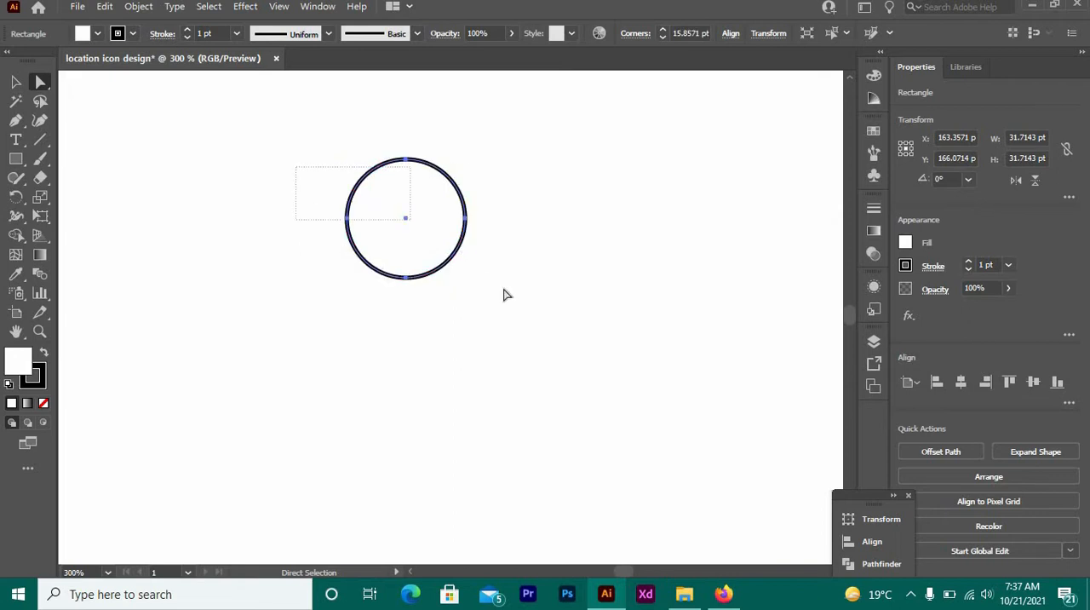
pyautogui.press('Delete')
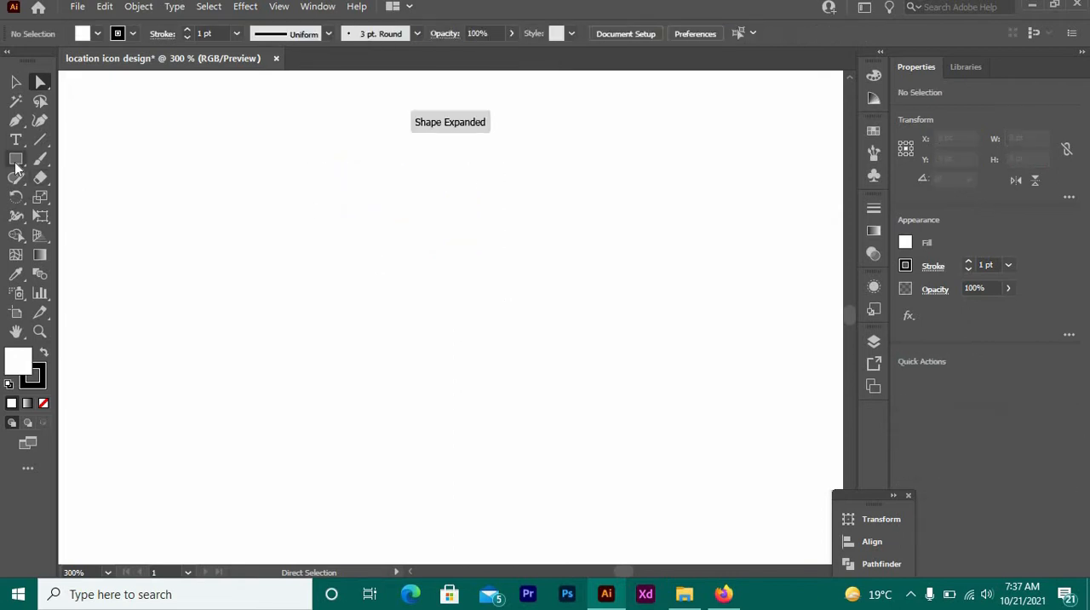
# - Create a triangle with the Polygon tool, using a 50 pt radius and three sides
pyautogui.click(16, 161)
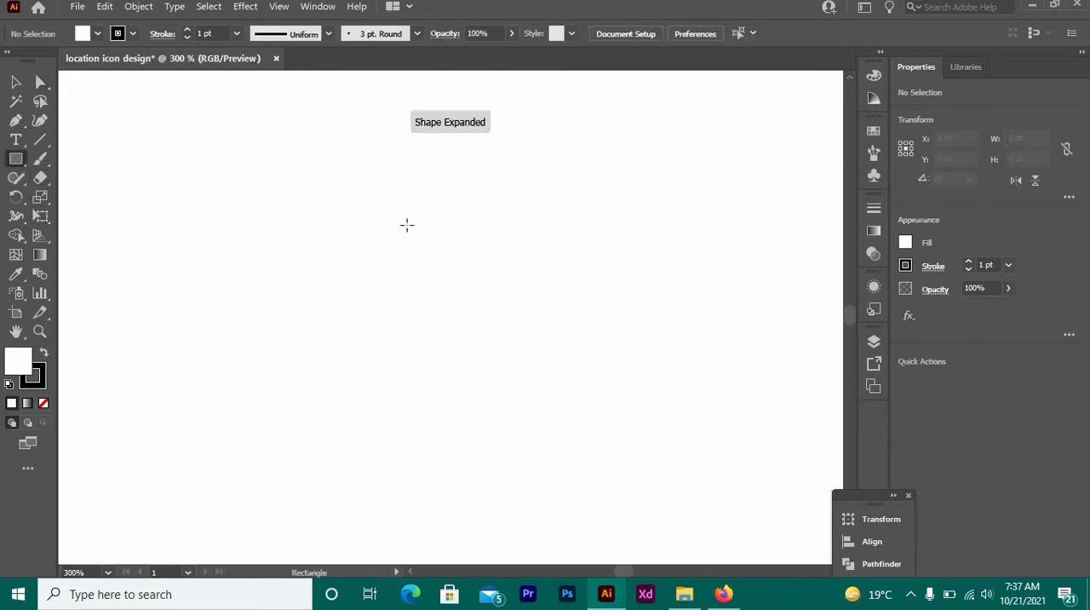
pyautogui.rightClick(14, 168)
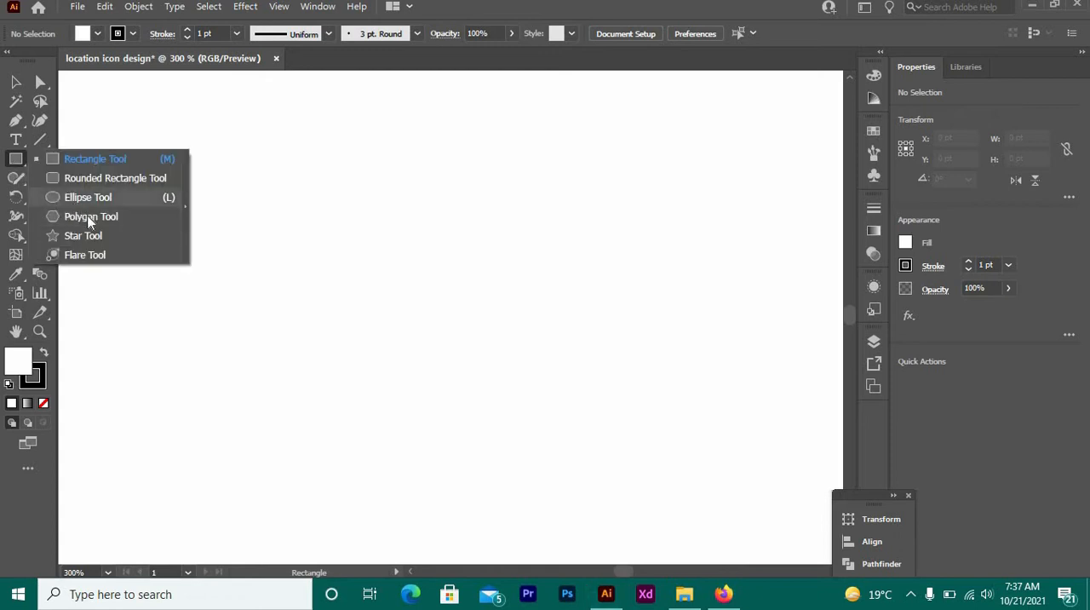
pyautogui.click(89, 218)
pyautogui.click(379, 275)
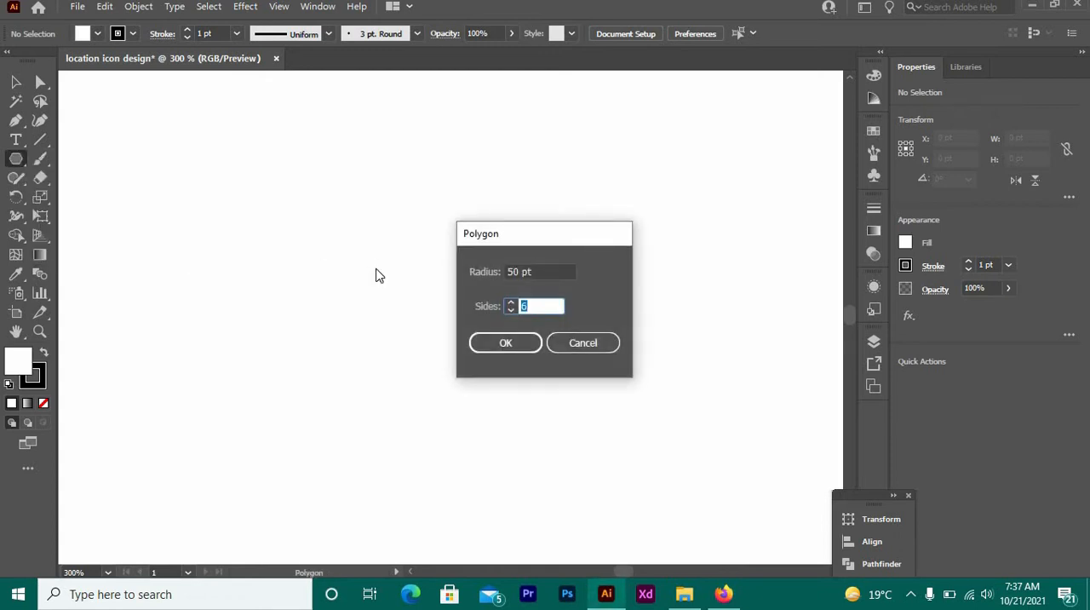
pyautogui.click(527, 344)
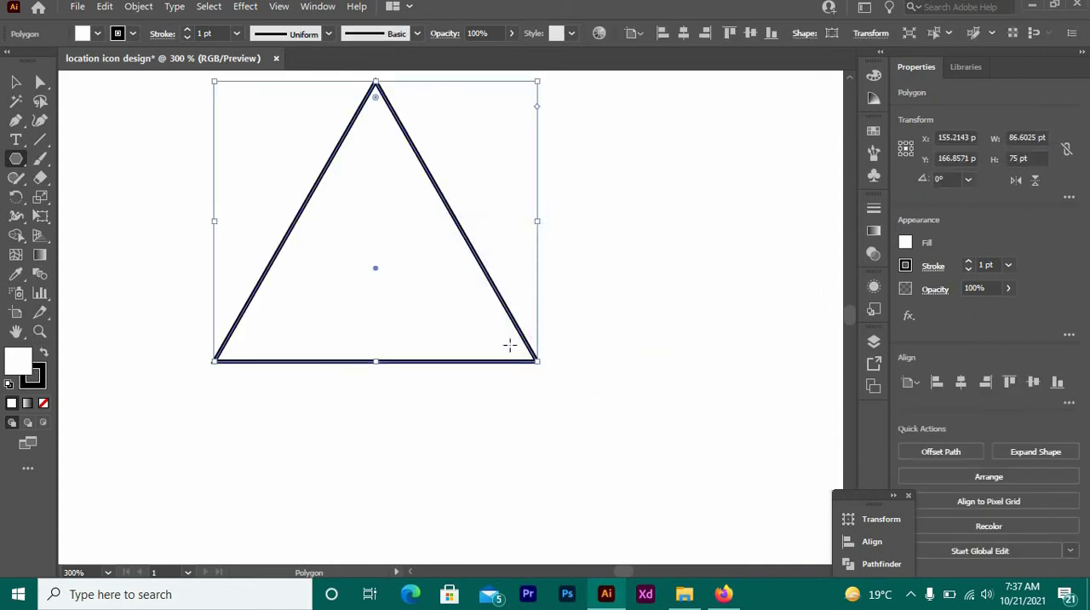
# - Round the triangle's two base corners fully to form a teardrop, and move it down toward the middle of the view
pyautogui.click(16, 81)
pyautogui.click(191, 268)
pyautogui.moveTo(188, 256); pyautogui.dragTo(579, 416)
pyautogui.click(40, 82)
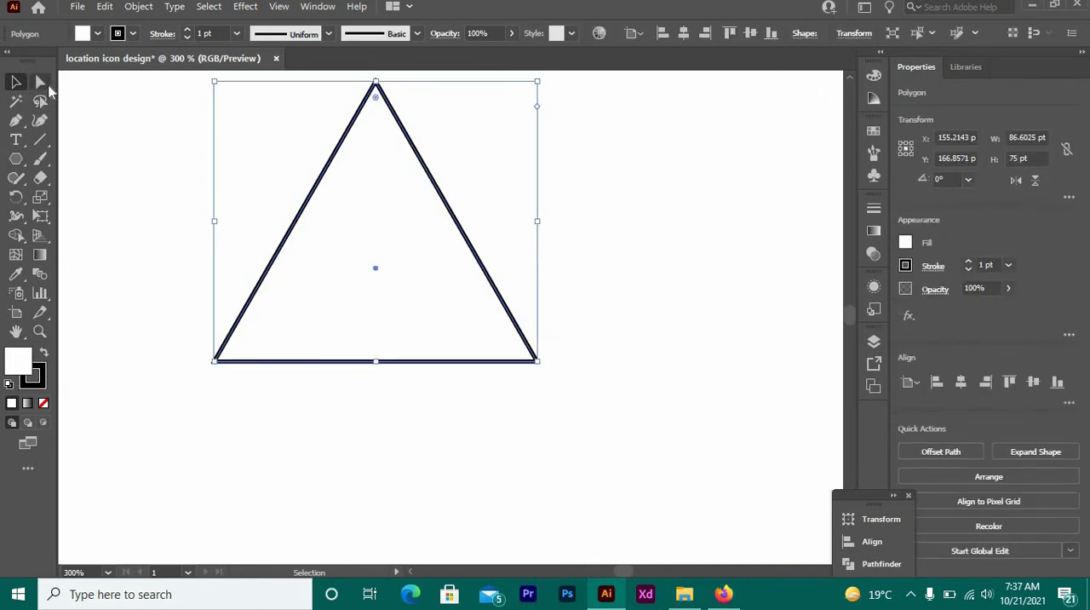
pyautogui.moveTo(146, 250); pyautogui.dragTo(674, 409)
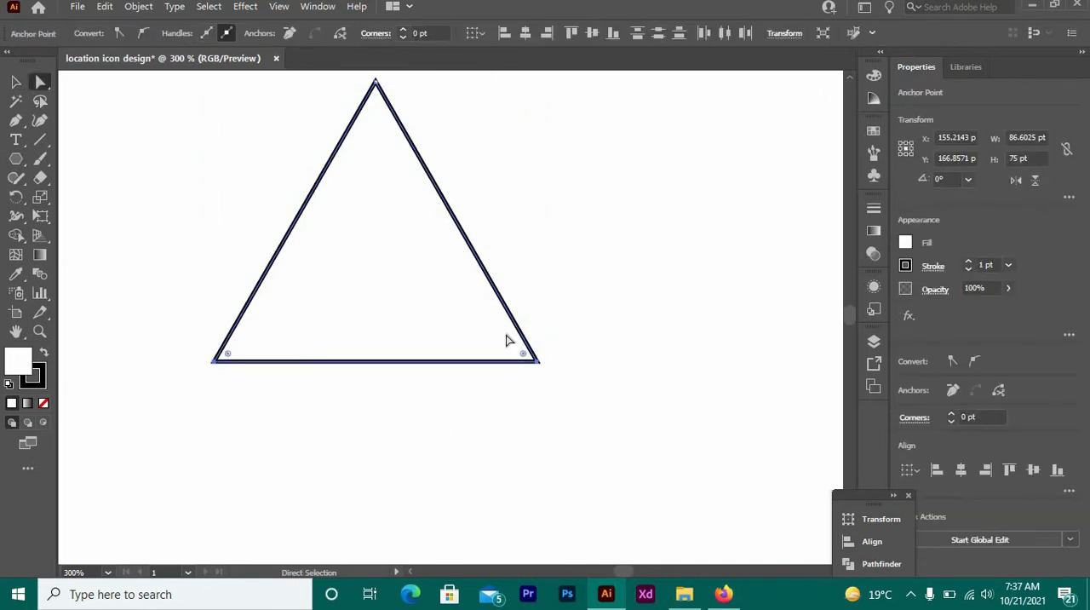
pyautogui.moveTo(506, 340); pyautogui.dragTo(350, 153)
pyautogui.click(412, 249)
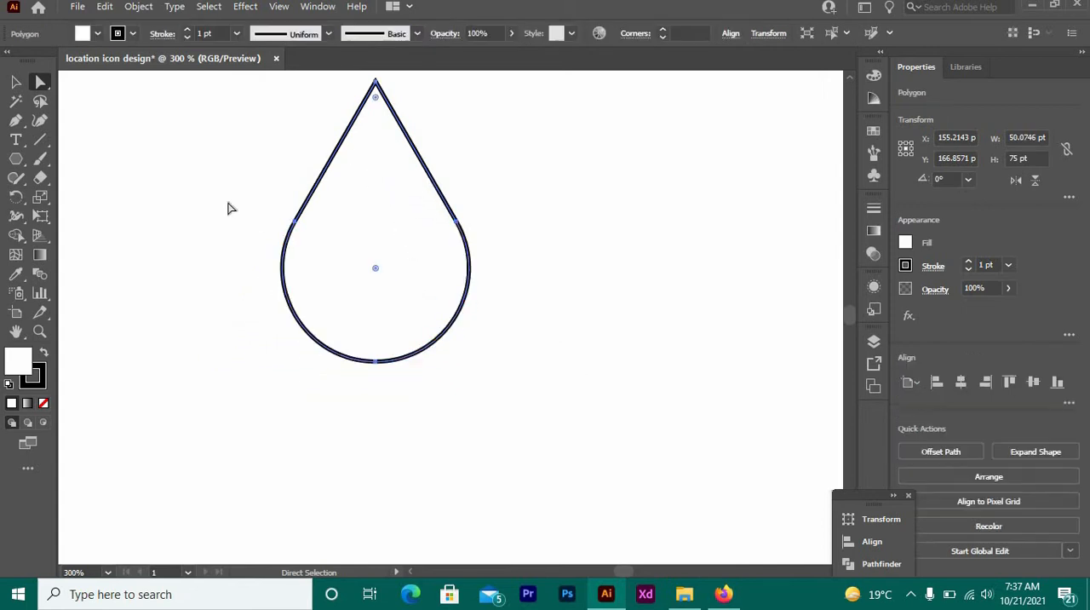
pyautogui.click(15, 82)
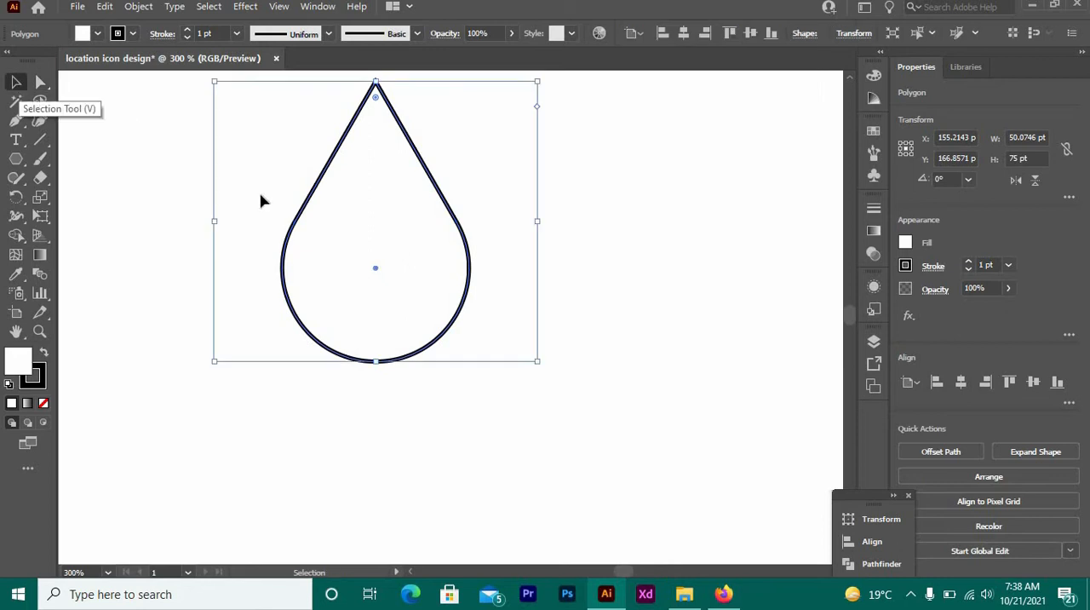
pyautogui.moveTo(414, 261); pyautogui.dragTo(477, 337)
pyautogui.rightClick(459, 267)
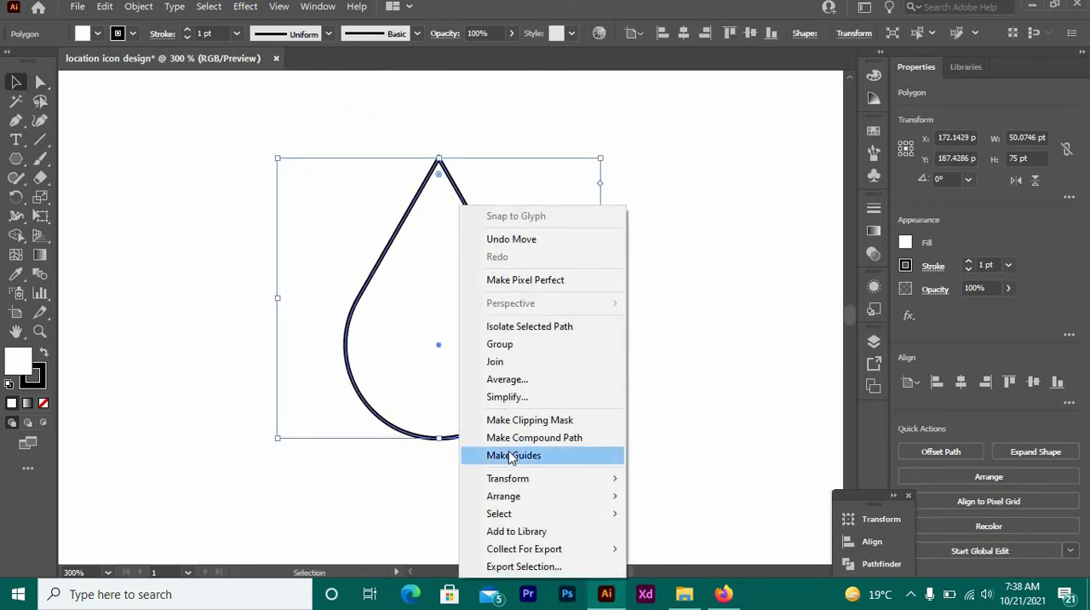
pyautogui.moveTo(581, 483)
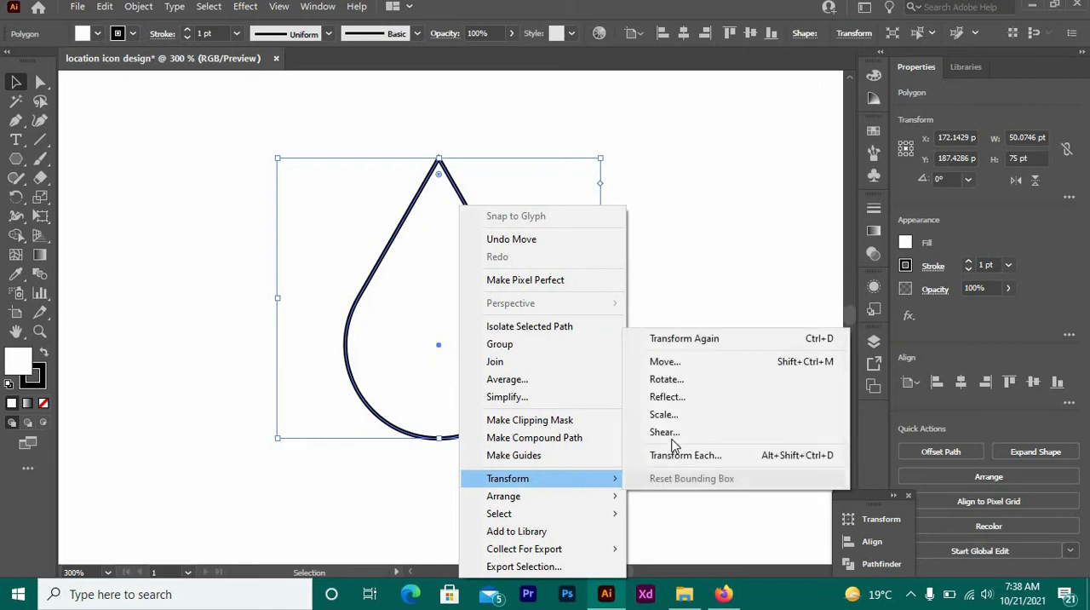
pyautogui.click(675, 383)
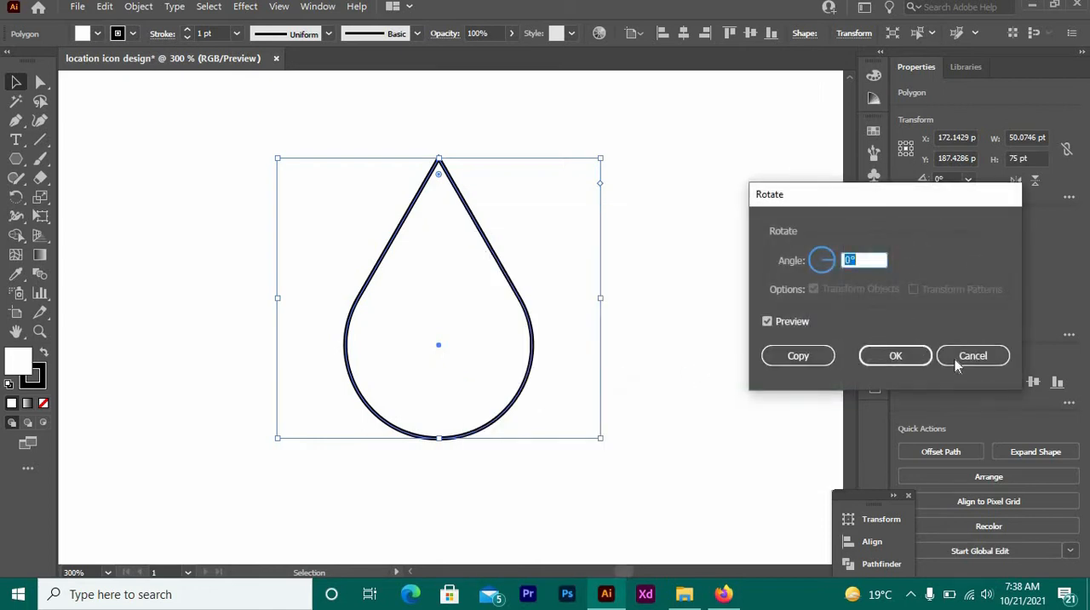
pyautogui.click(955, 364)
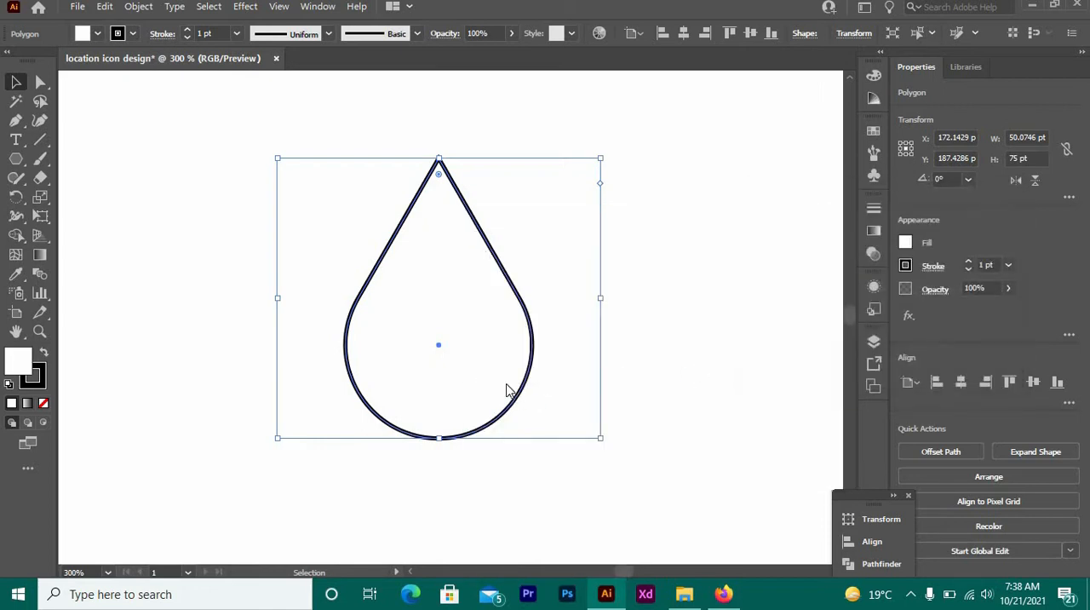
# - Reflect the teardrop across the horizontal axis as a copy to make a pin pointing downward
pyautogui.rightClick(506, 390)
pyautogui.moveTo(613, 285)
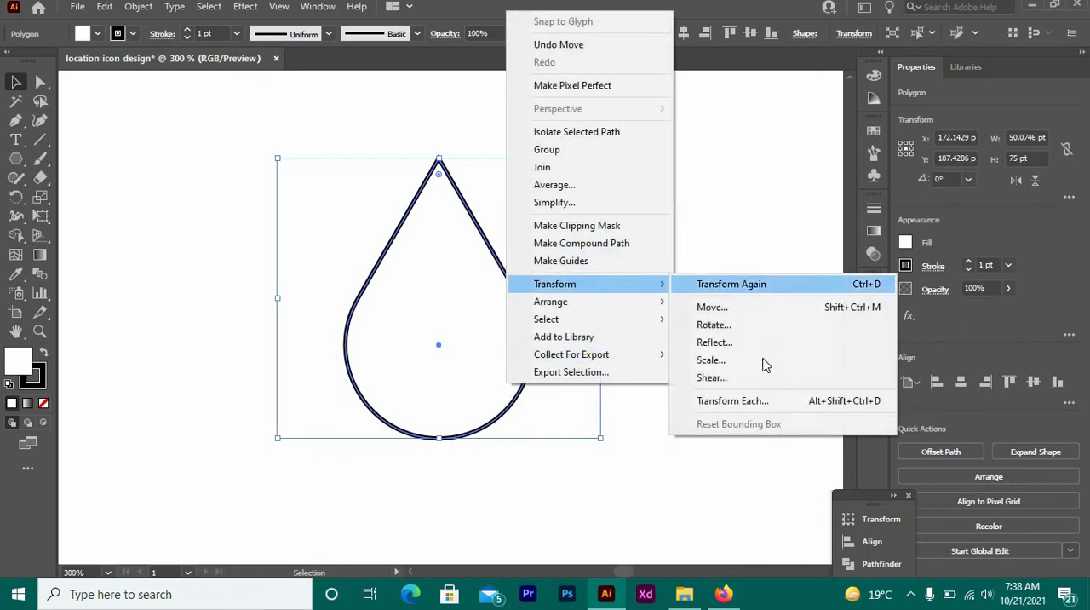
pyautogui.click(722, 343)
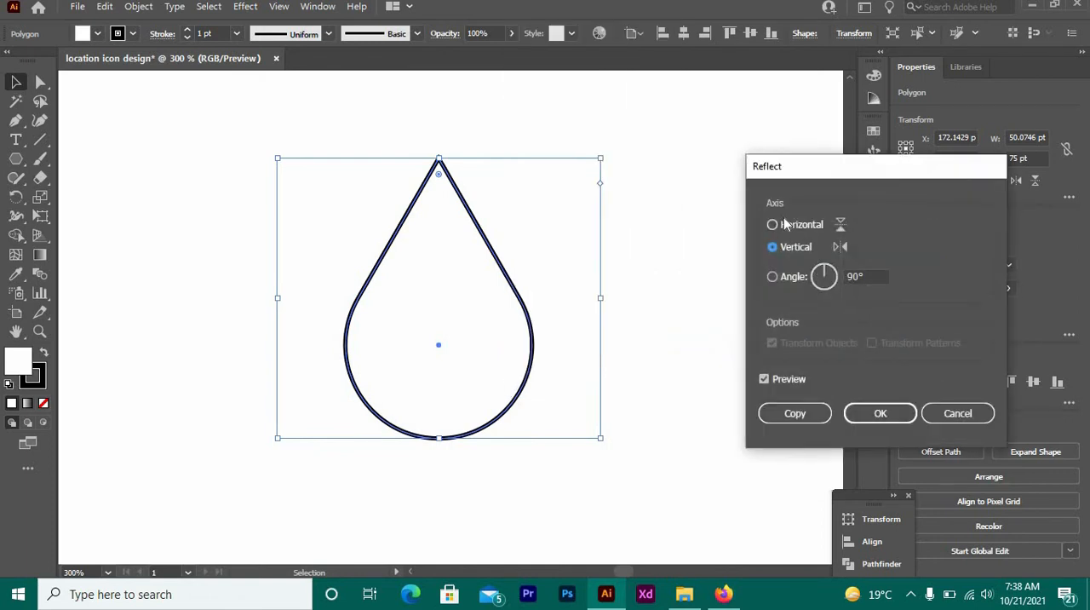
pyautogui.click(787, 226)
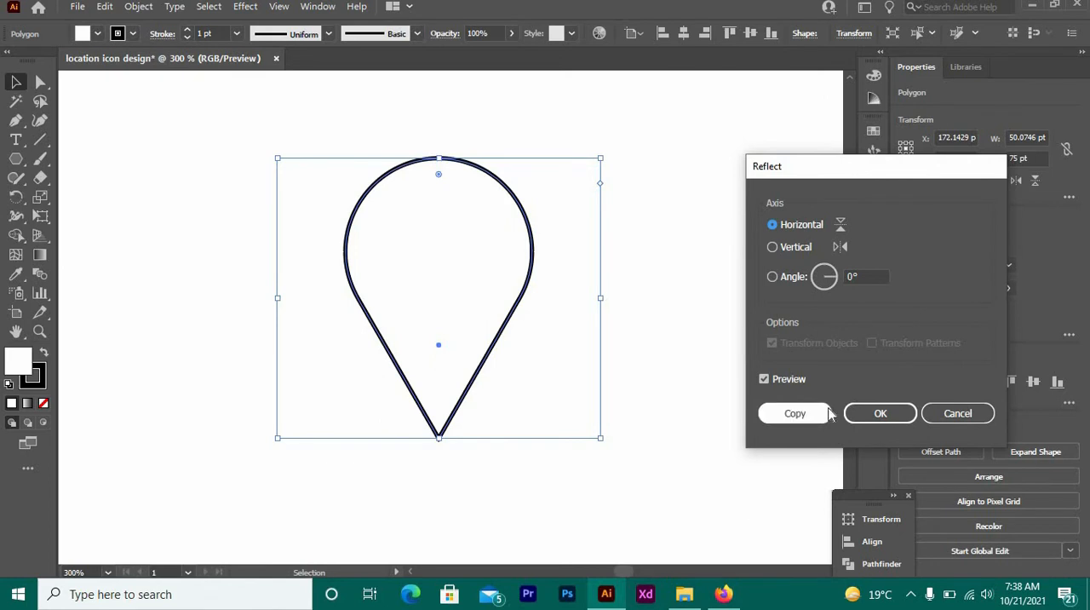
pyautogui.click(794, 413)
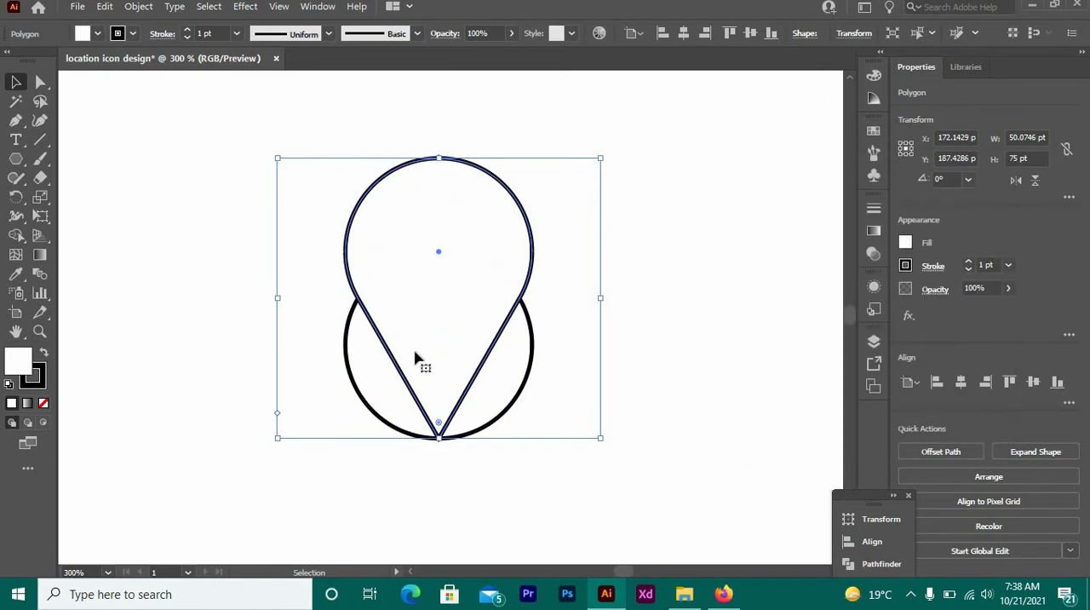
# - Separate the two shapes, placing the downward-pointing pin to the left of the original teardrop
pyautogui.moveTo(394, 356); pyautogui.dragTo(186, 337)
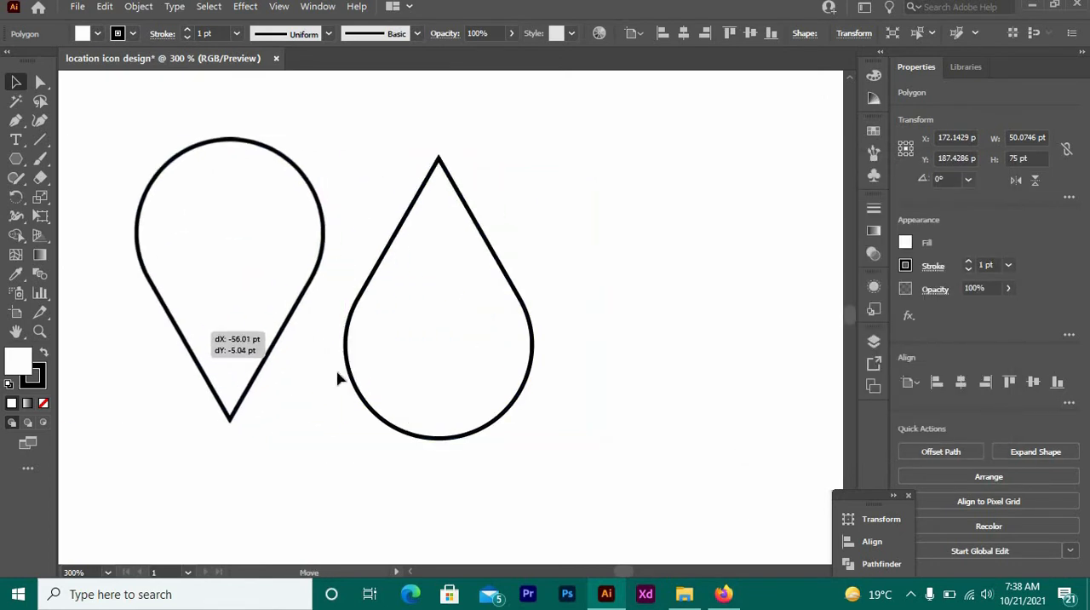
pyautogui.moveTo(414, 365); pyautogui.dragTo(524, 366)
pyautogui.moveTo(263, 316); pyautogui.dragTo(345, 320)
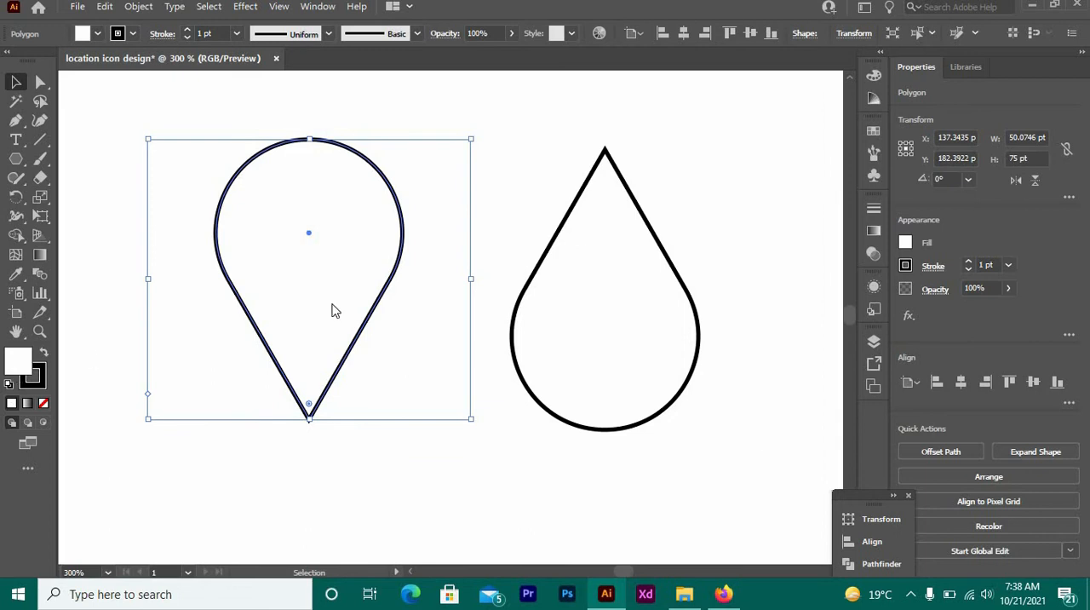
# - Fill the downward-pointing pin with a bright, fully saturated blue
pyautogui.click(567, 268)
pyautogui.click(518, 239)
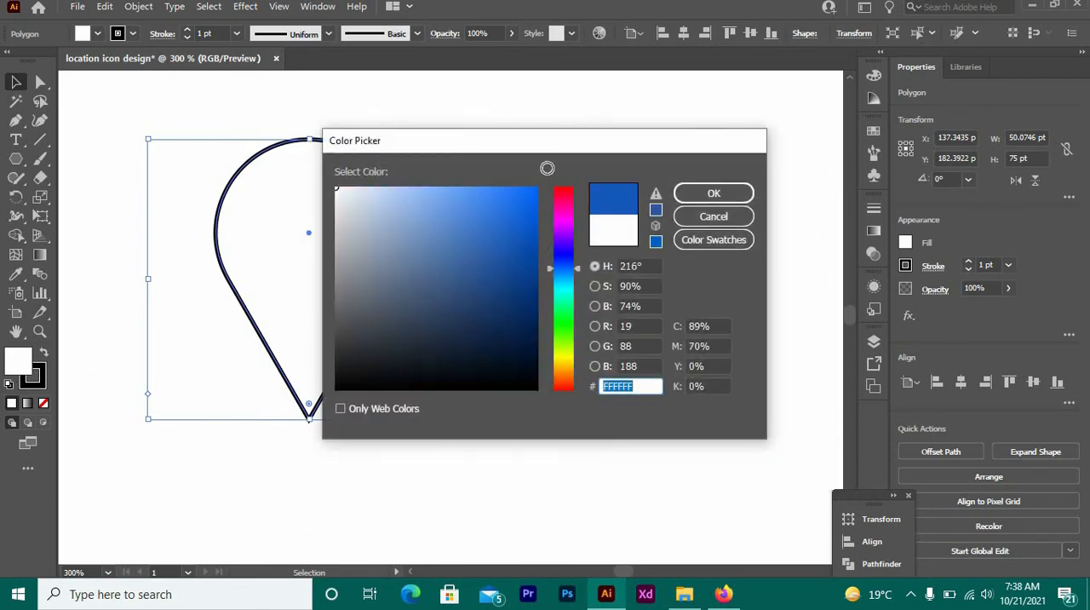
pyautogui.moveTo(547, 168); pyautogui.dragTo(642, 175)
pyautogui.click(706, 192)
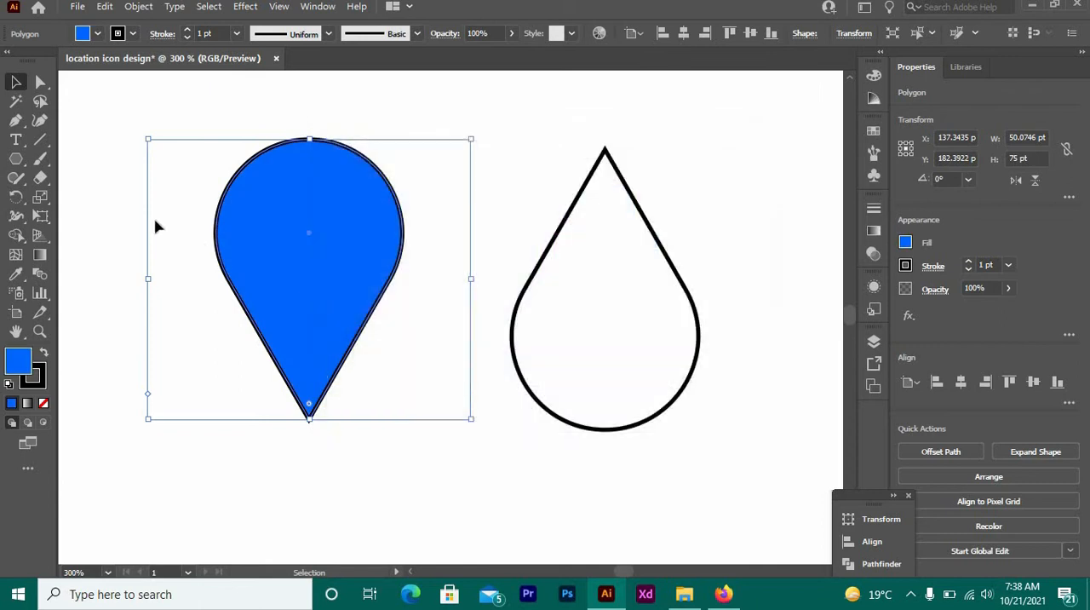
# - Move the blue pin closer to the outlined teardrop, remove its stroke, and deselect it
pyautogui.click(181, 206)
pyautogui.moveTo(328, 237); pyautogui.dragTo(436, 276)
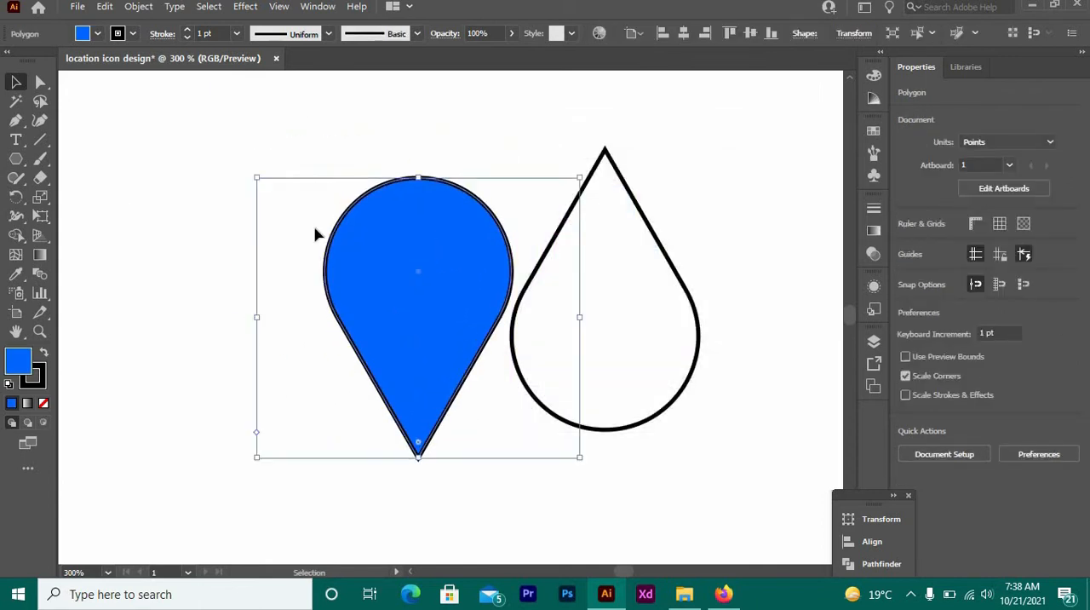
pyautogui.moveTo(278, 210)
pyautogui.mouseDown()
pyautogui.moveTo(326, 227)
pyautogui.moveTo(278, 212)
pyautogui.mouseUp()
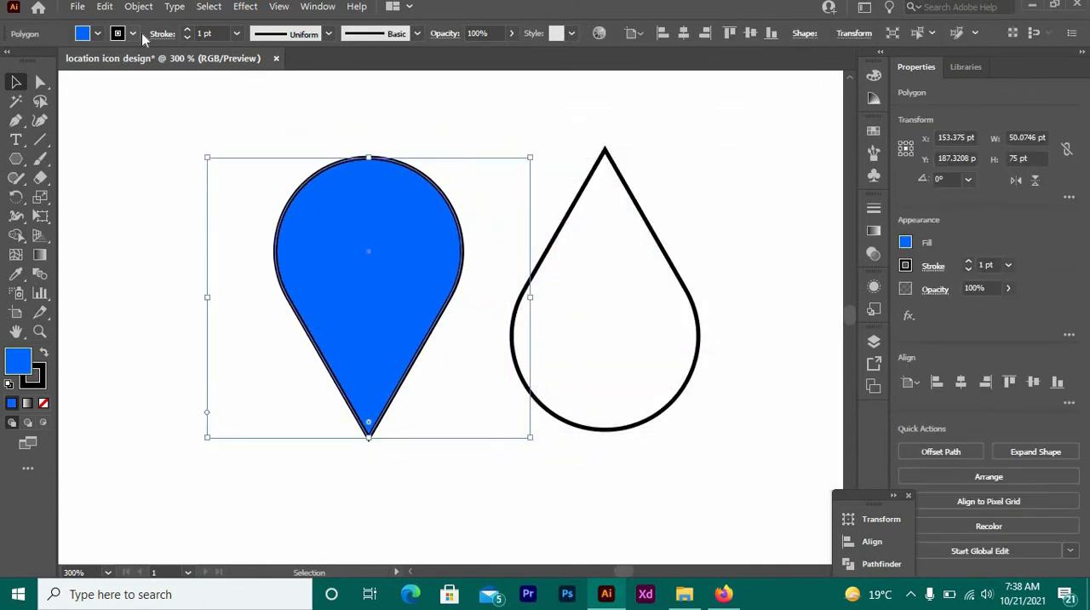
pyautogui.click(133, 34)
pyautogui.click(11, 61)
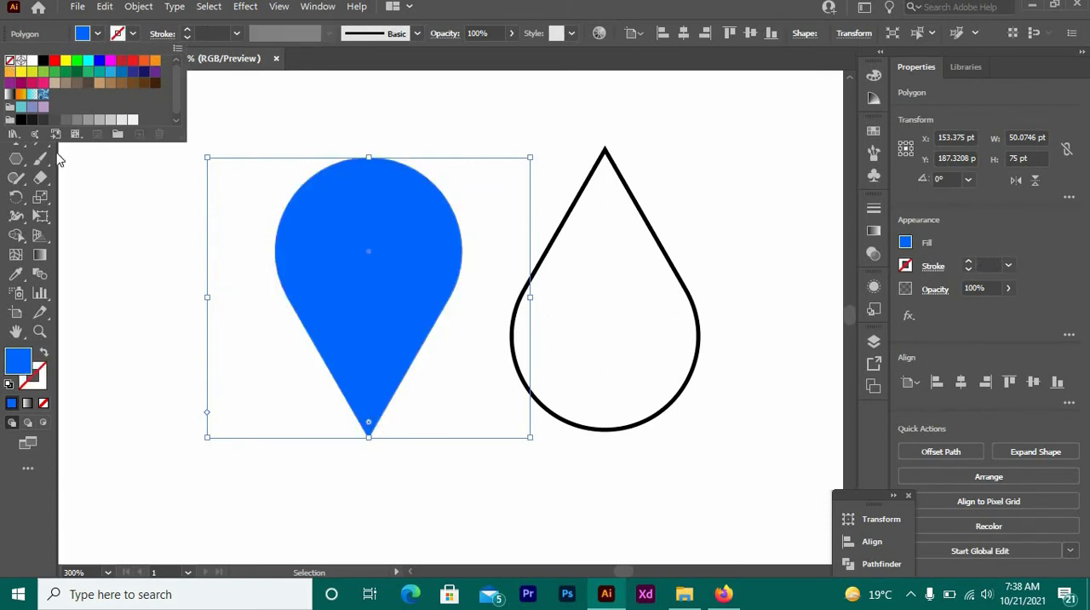
pyautogui.click(104, 223)
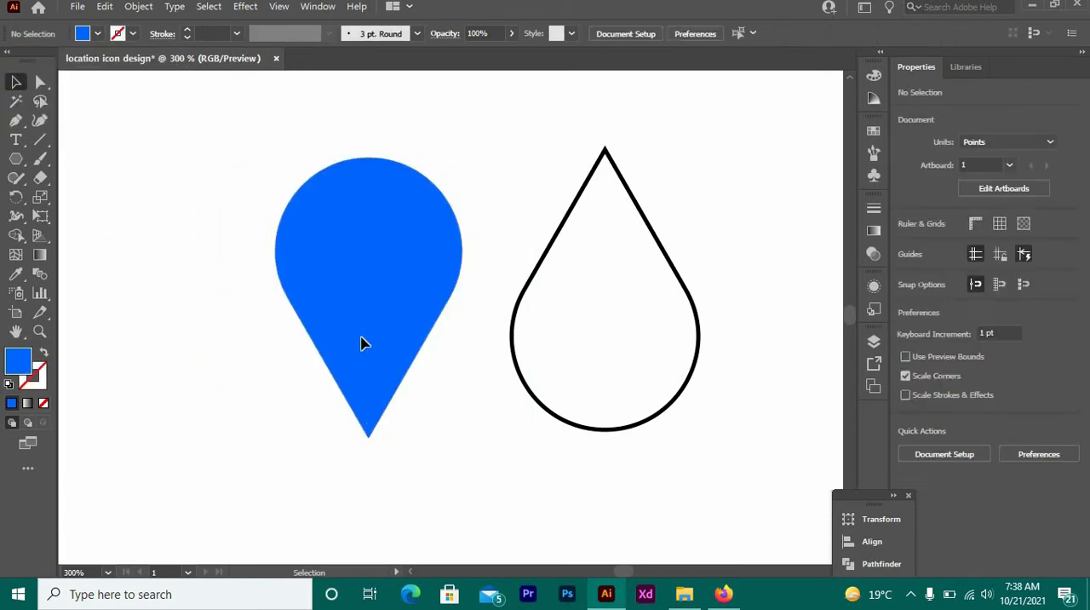
# - Slightly round the sharp bottom tip of the blue pin, then deselect it
pyautogui.click(360, 341)
pyautogui.click(40, 83)
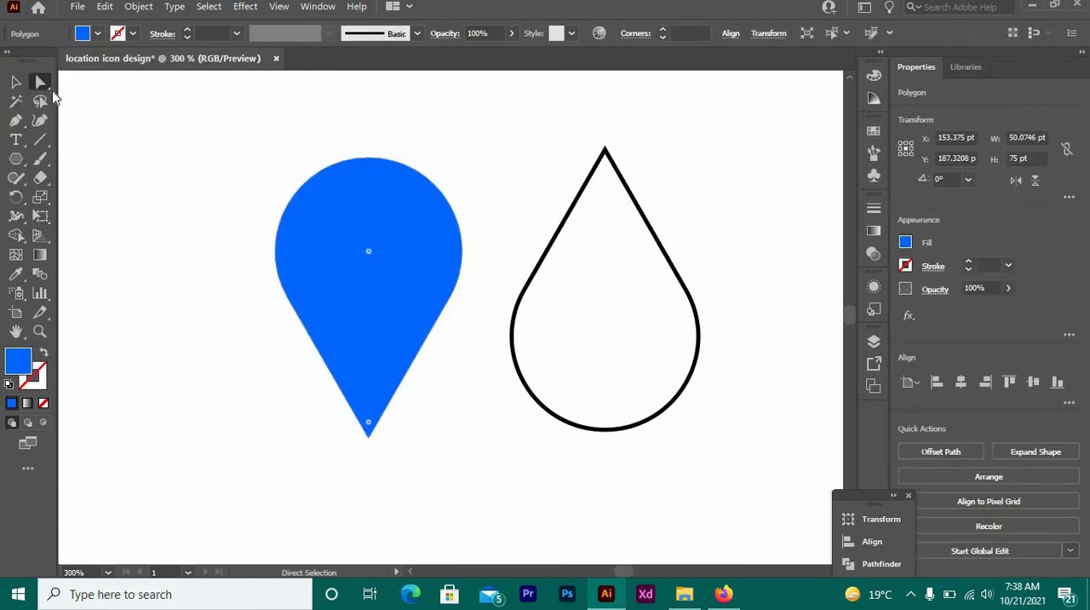
pyautogui.click(368, 439)
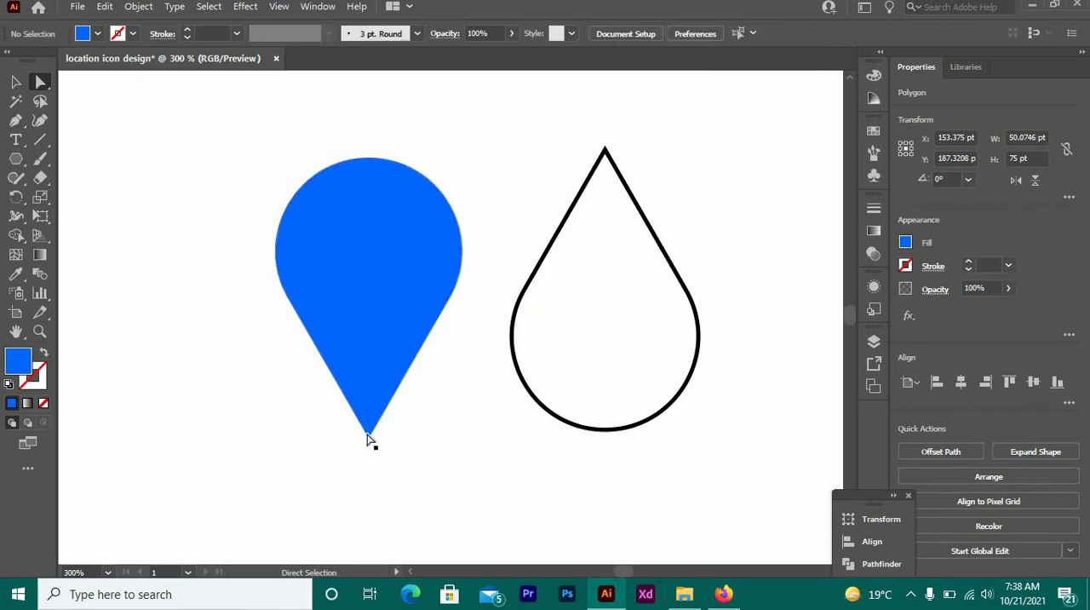
pyautogui.click(368, 429)
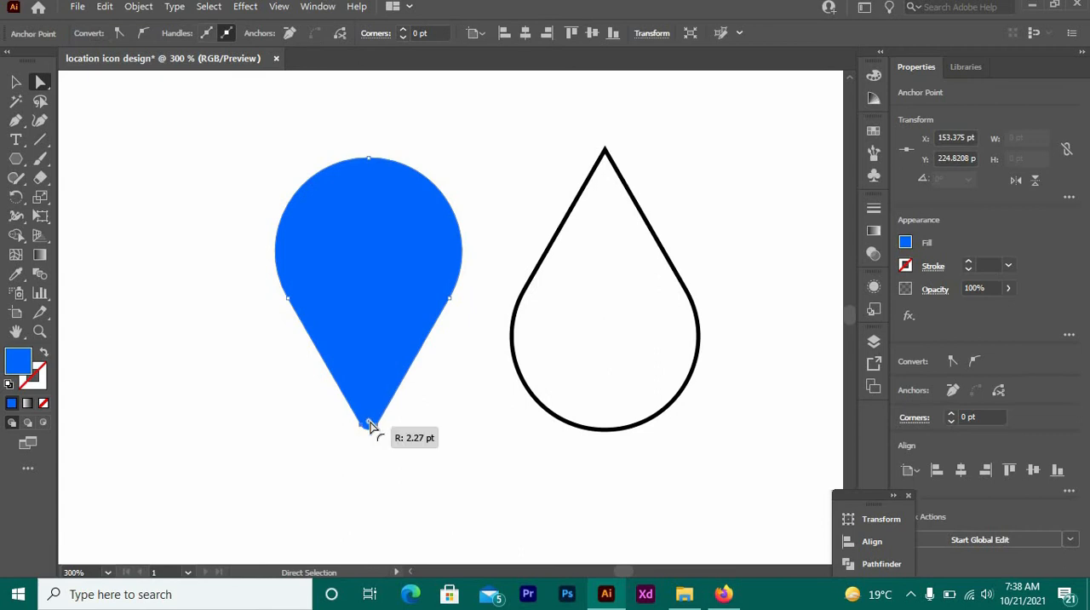
pyautogui.moveTo(370, 426); pyautogui.dragTo(367, 433)
pyautogui.click(287, 432)
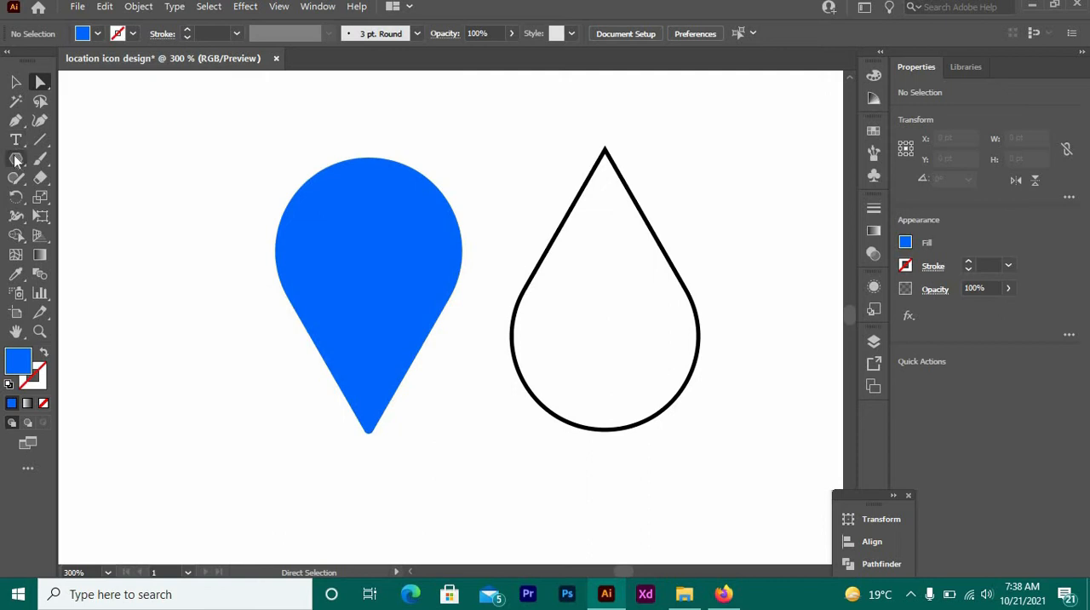
# - Draw a 21 pt circle beside the blue pin and move it into the pin's round head
pyautogui.moveTo(15, 160); pyautogui.dragTo(81, 199)
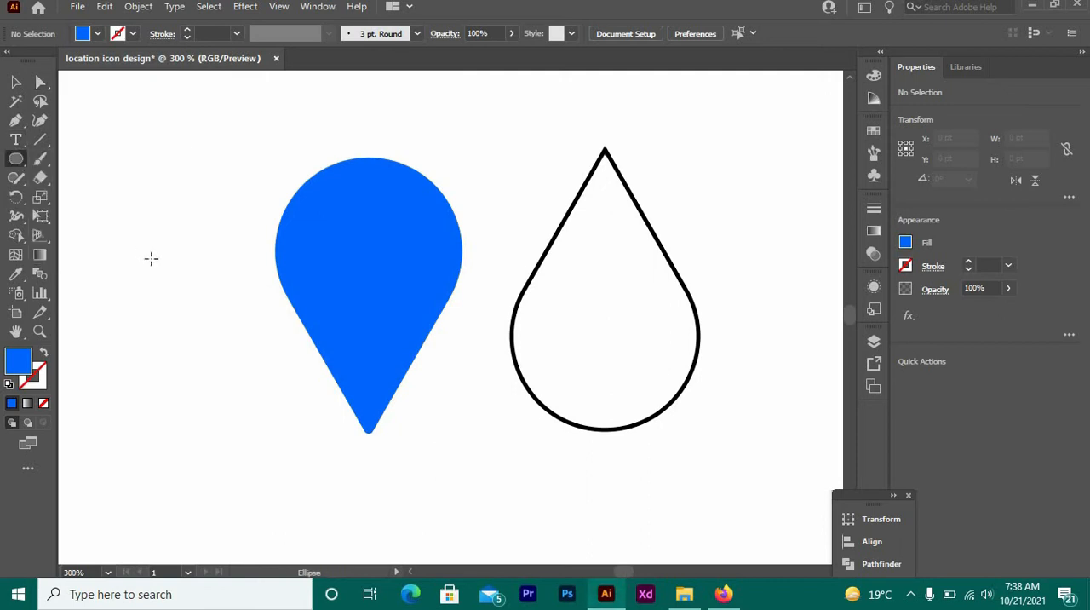
pyautogui.moveTo(151, 258); pyautogui.dragTo(191, 231)
pyautogui.click(17, 80)
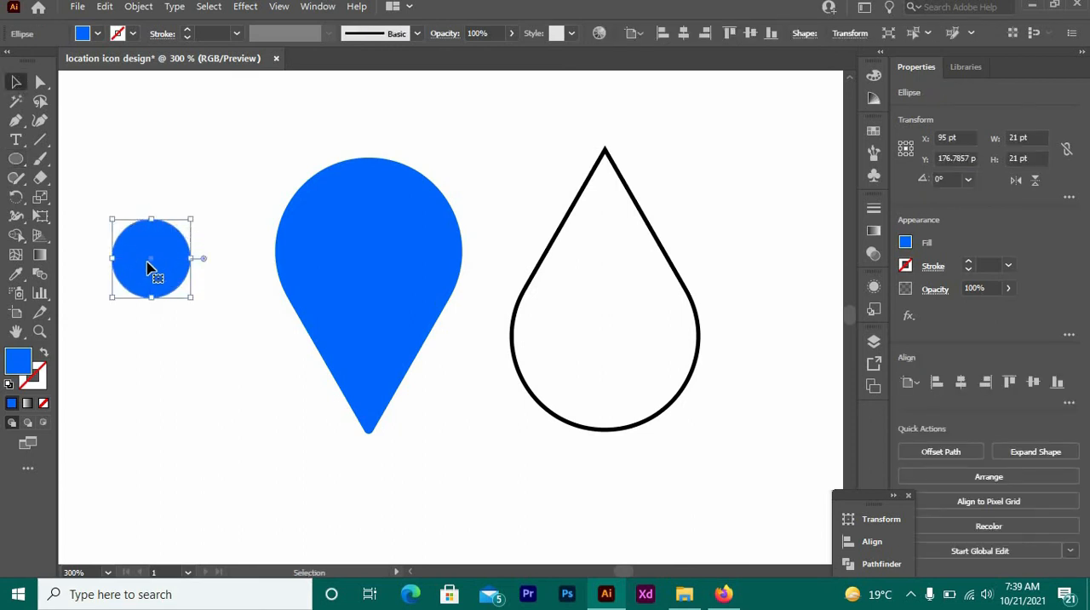
pyautogui.moveTo(149, 269); pyautogui.dragTo(367, 245)
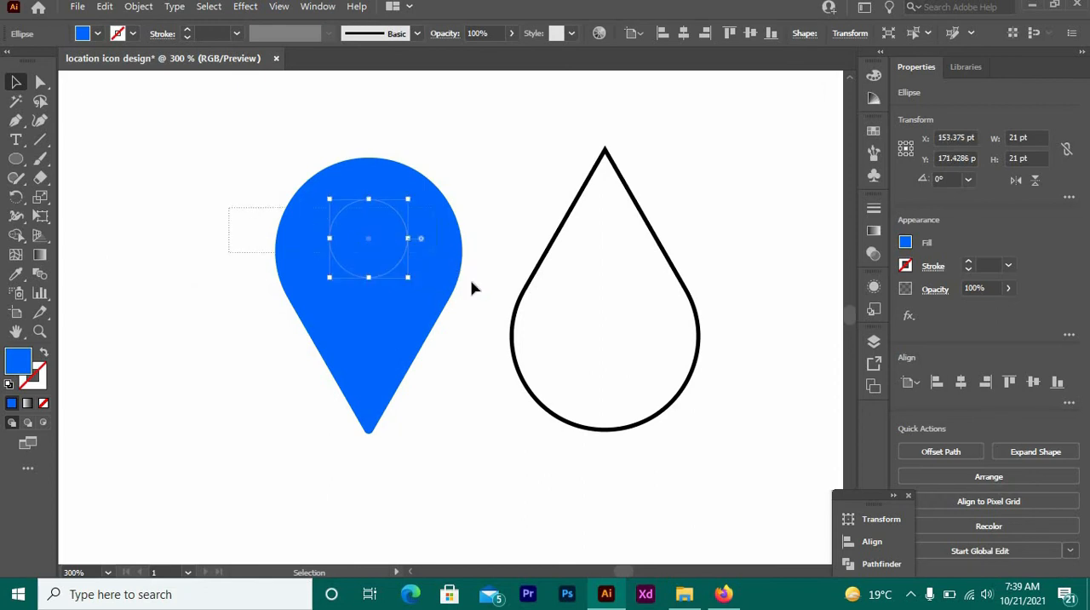
# - Align the circle and the blue pin on their horizontal centers, keeping the circle in the pin's head, and deselect them
pyautogui.moveTo(495, 316); pyautogui.dragTo(495, 316)
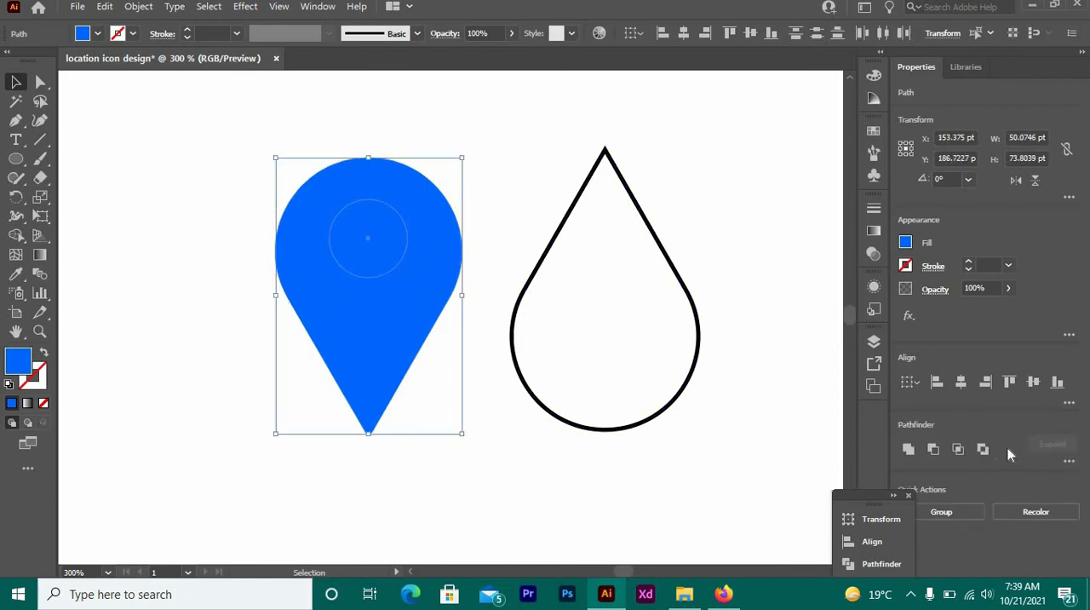
pyautogui.click(1032, 383)
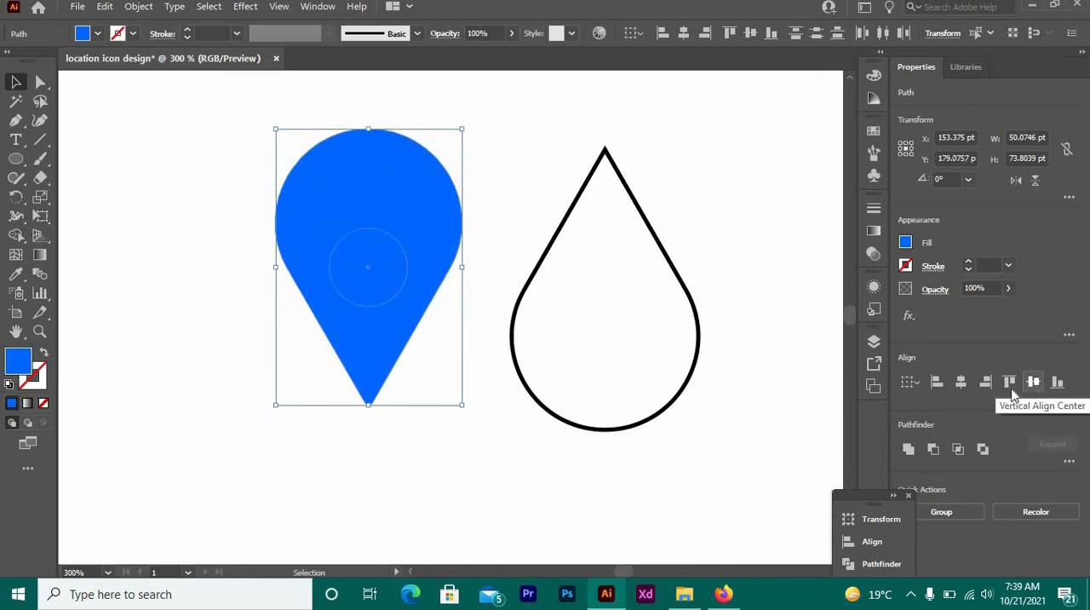
pyautogui.click(961, 397)
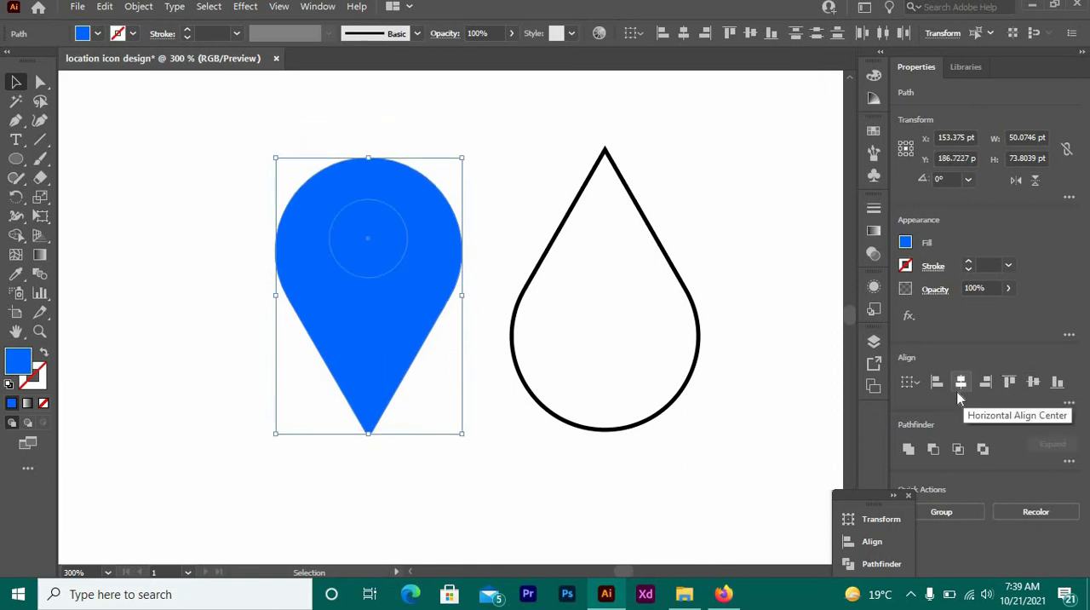
pyautogui.click(124, 298)
# - Fill the circle with a darker, muted blue and enlarge it from its center to about 28 pt across
pyautogui.click(364, 250)
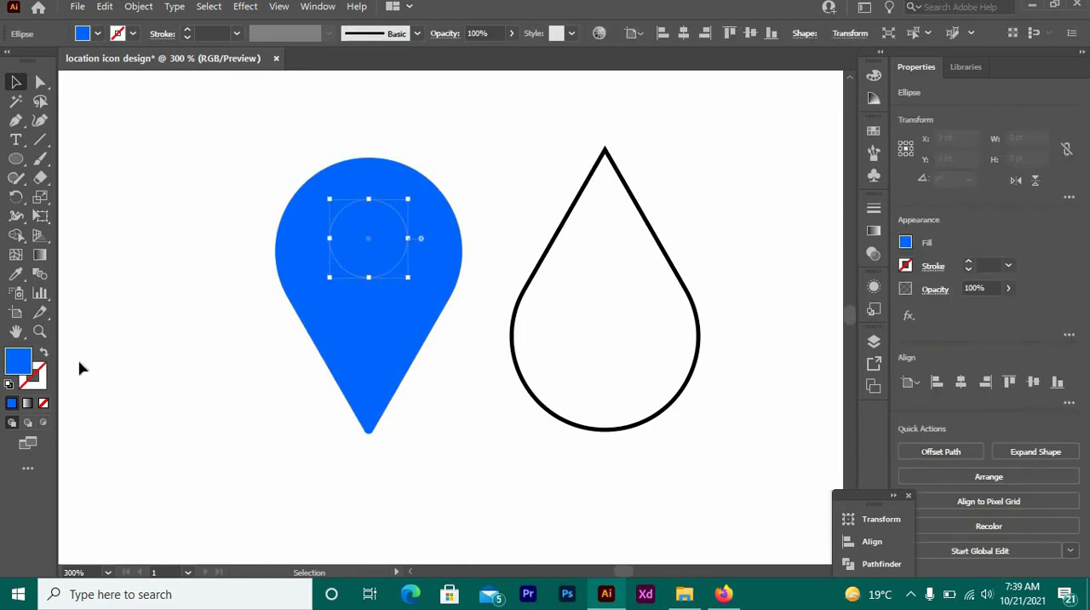
pyautogui.doubleClick(18, 361)
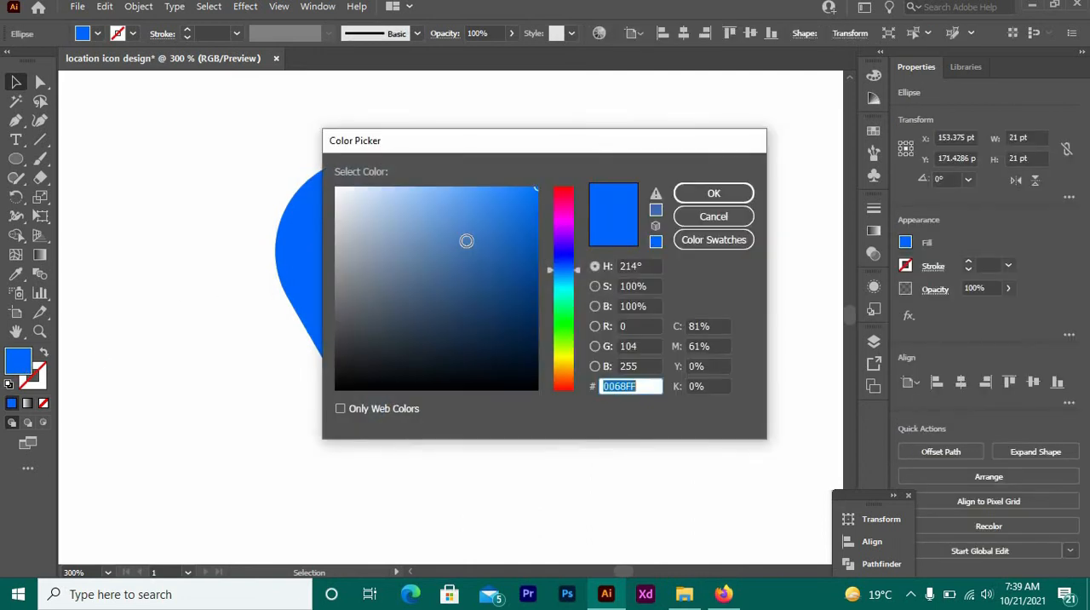
pyautogui.click(481, 247)
pyautogui.click(724, 194)
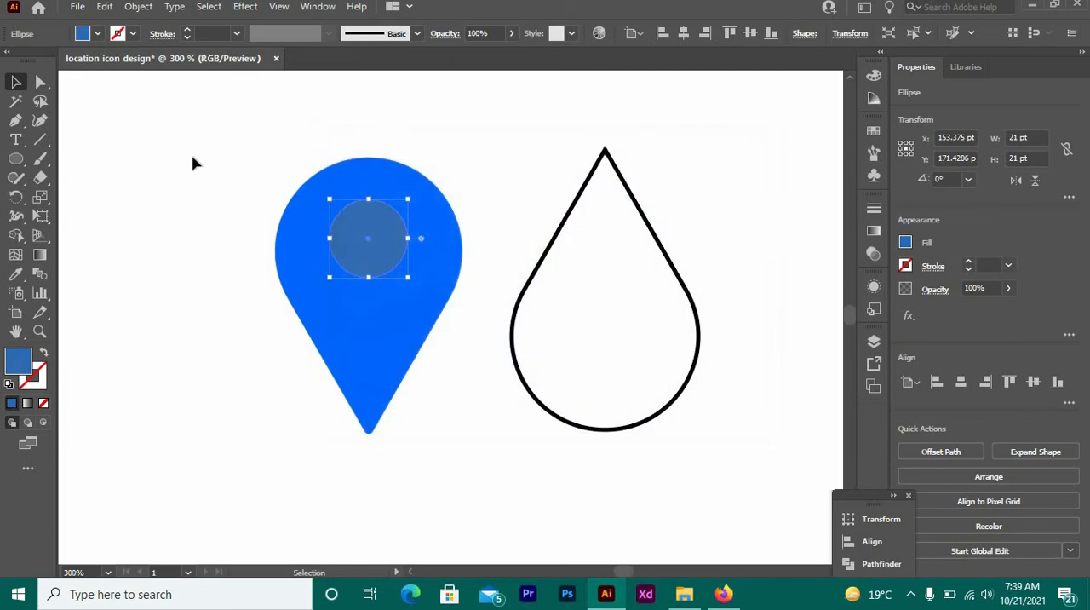
pyautogui.click(193, 163)
pyautogui.click(364, 254)
pyautogui.moveTo(413, 279)
pyautogui.mouseDown()
pyautogui.moveTo(432, 290)
pyautogui.moveTo(422, 290)
pyautogui.mouseUp()
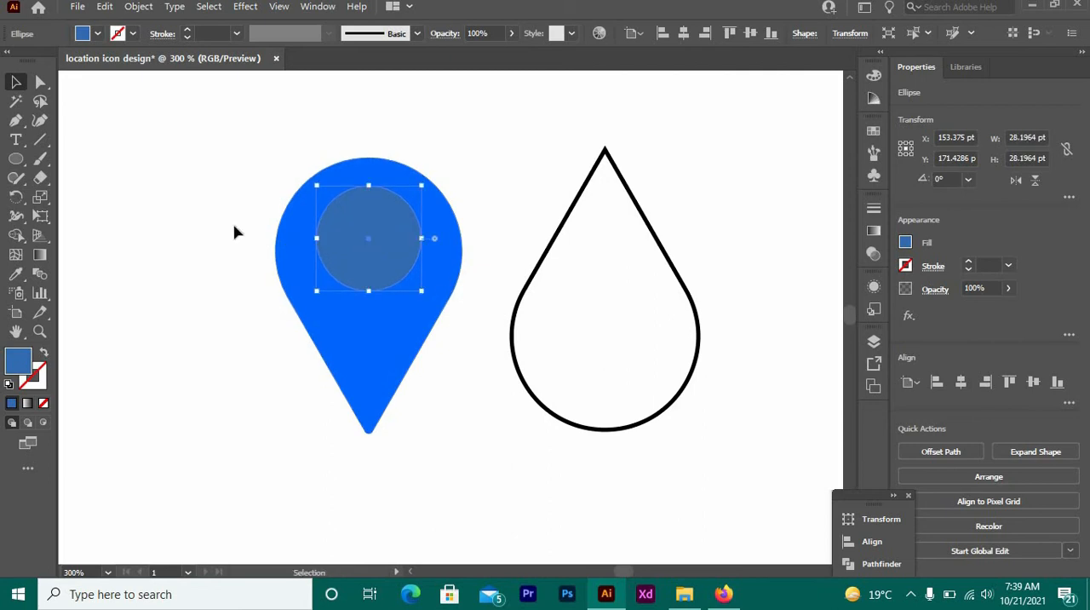
# - Cut the circle out of the blue pin with the Shape Builder to leave a round hole
pyautogui.moveTo(226, 148); pyautogui.dragTo(400, 315)
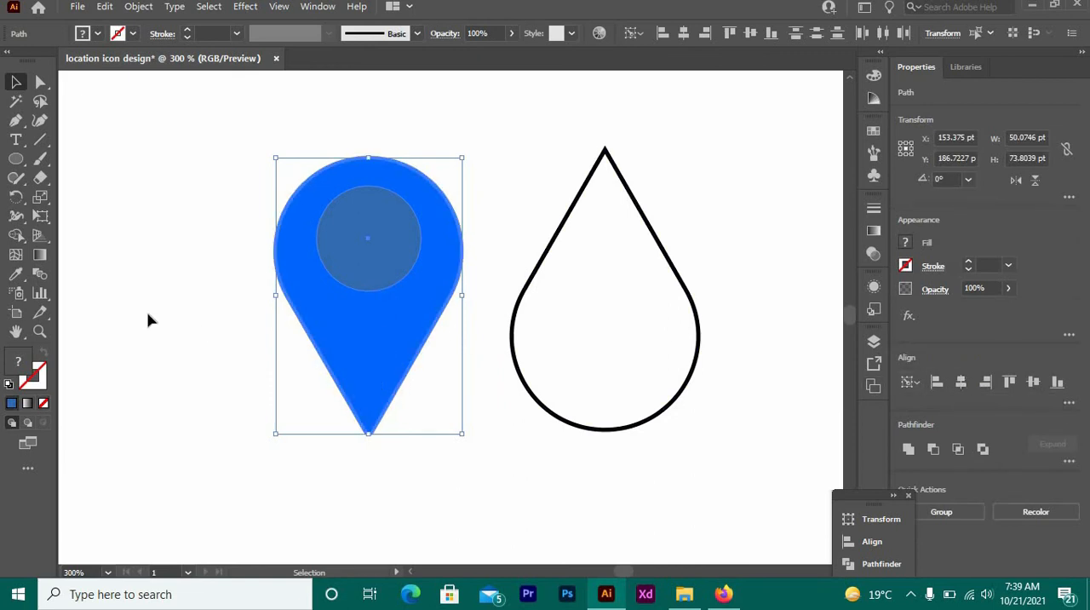
pyautogui.click(15, 236)
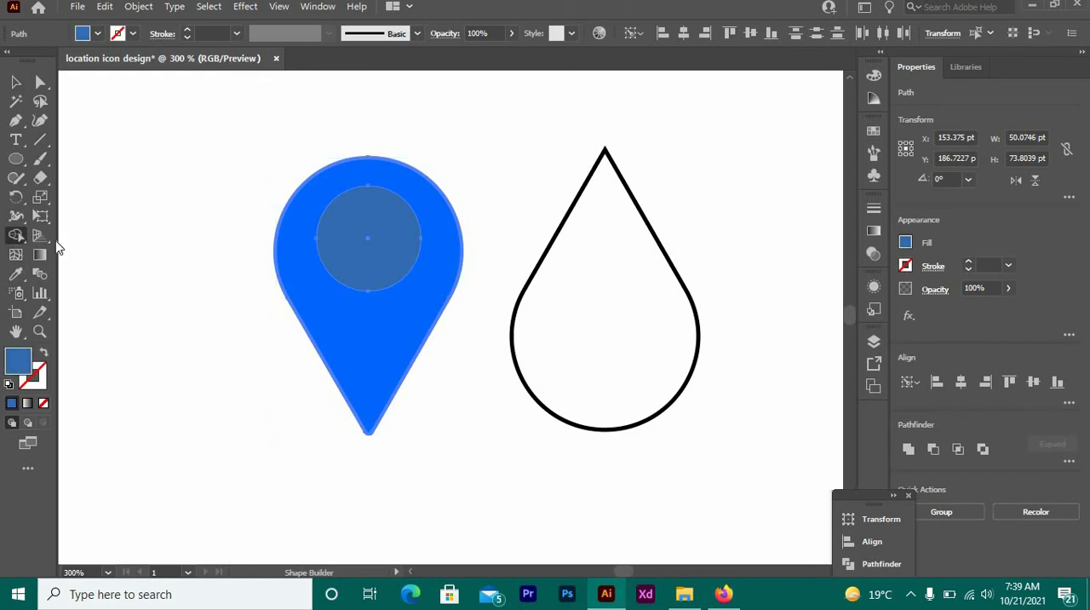
pyautogui.keyDown('alt'); pyautogui.click(389, 253); pyautogui.keyUp('alt')
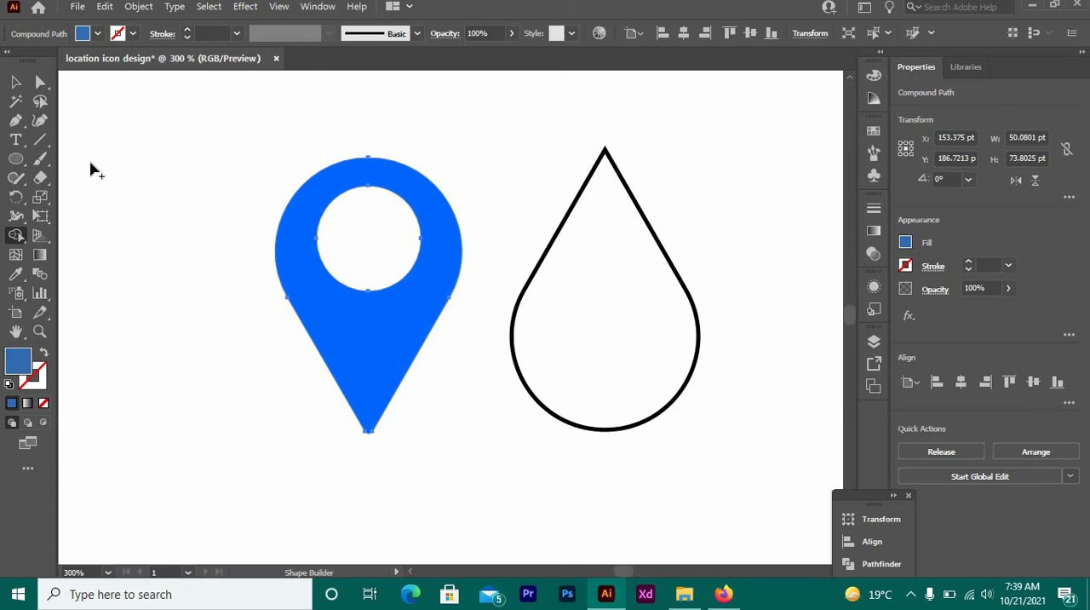
# - Deselect the pin and delete the outlined teardrop beside it
pyautogui.click(15, 81)
pyautogui.click(136, 225)
pyautogui.moveTo(582, 146); pyautogui.dragTo(664, 321)
pyautogui.press('Delete')
# - Reflect the blue pin across the horizontal axis as a copy and deselect it
pyautogui.click(338, 315)
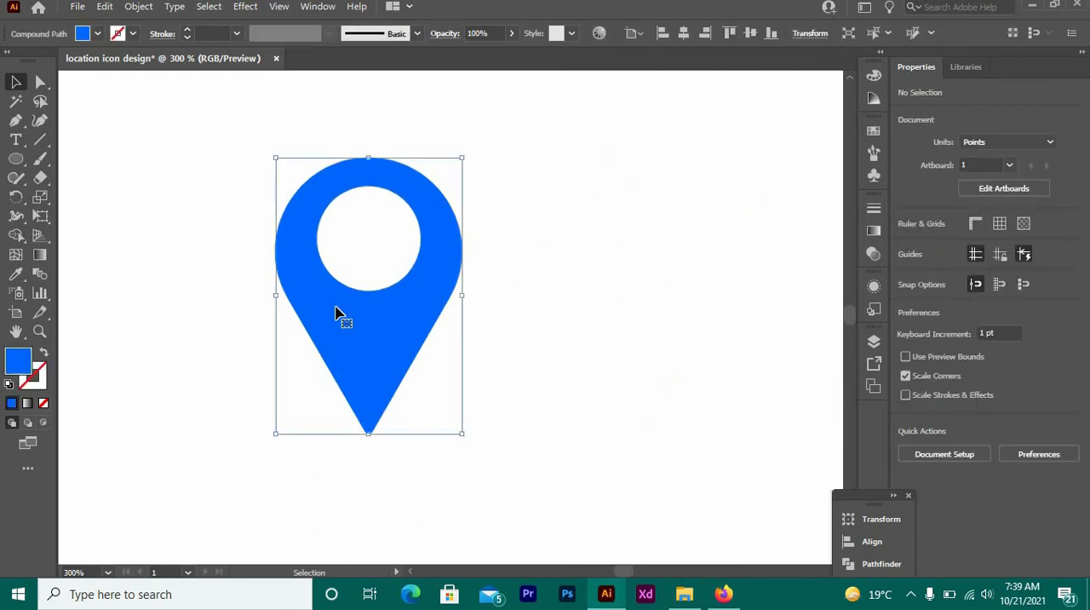
pyautogui.rightClick(338, 315)
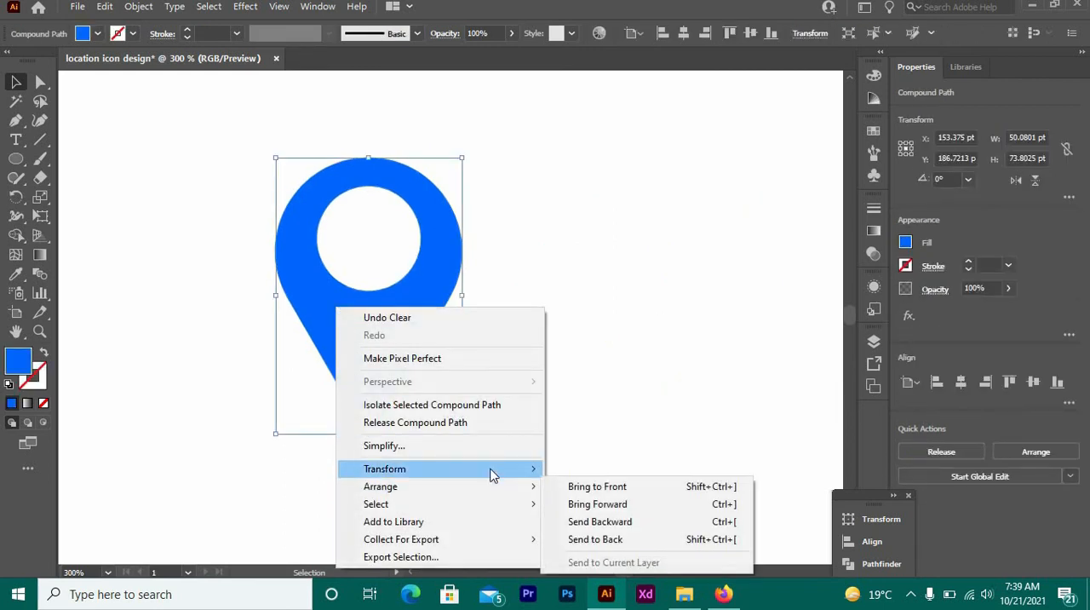
pyautogui.moveTo(492, 470)
pyautogui.click(597, 388)
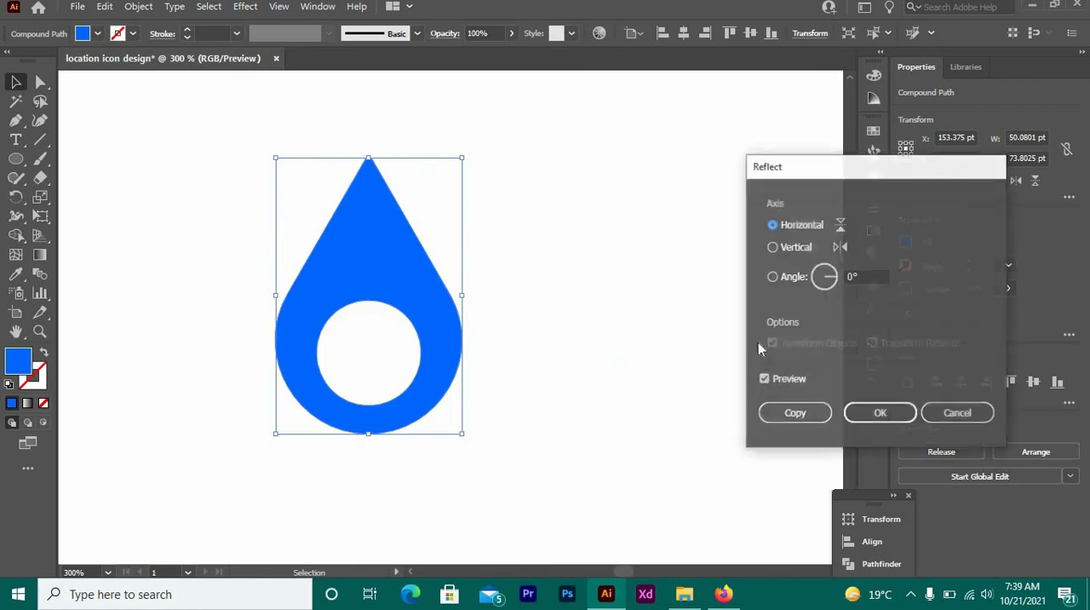
pyautogui.click(793, 414)
pyautogui.click(596, 432)
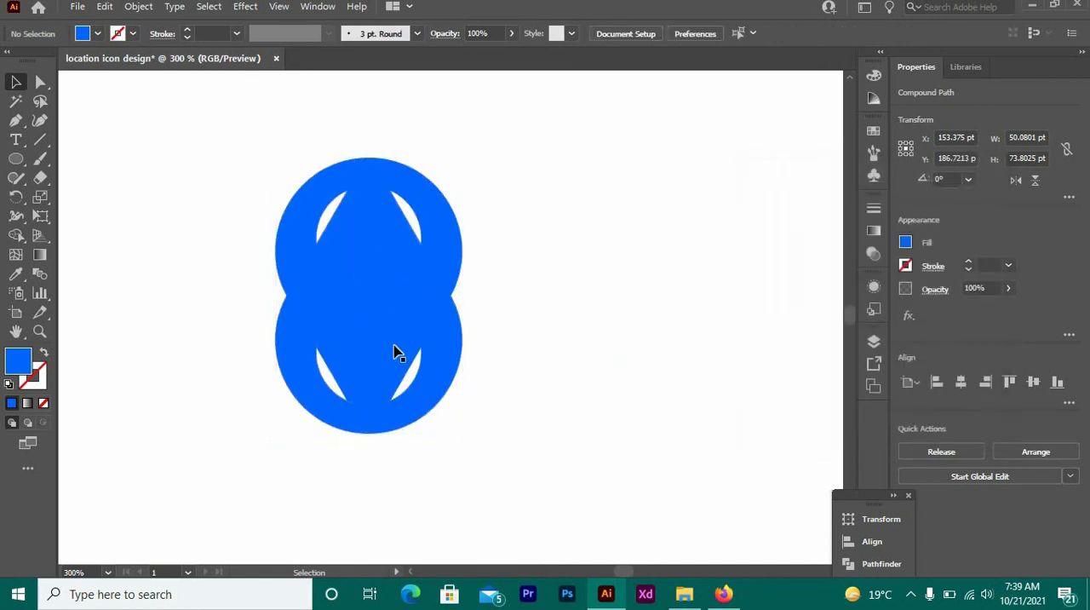
# - Move the downward-pointing pin to the right of the upward-pointing copy with a small gap, and select both pins
pyautogui.moveTo(338, 221); pyautogui.dragTo(521, 226)
pyautogui.click(282, 219)
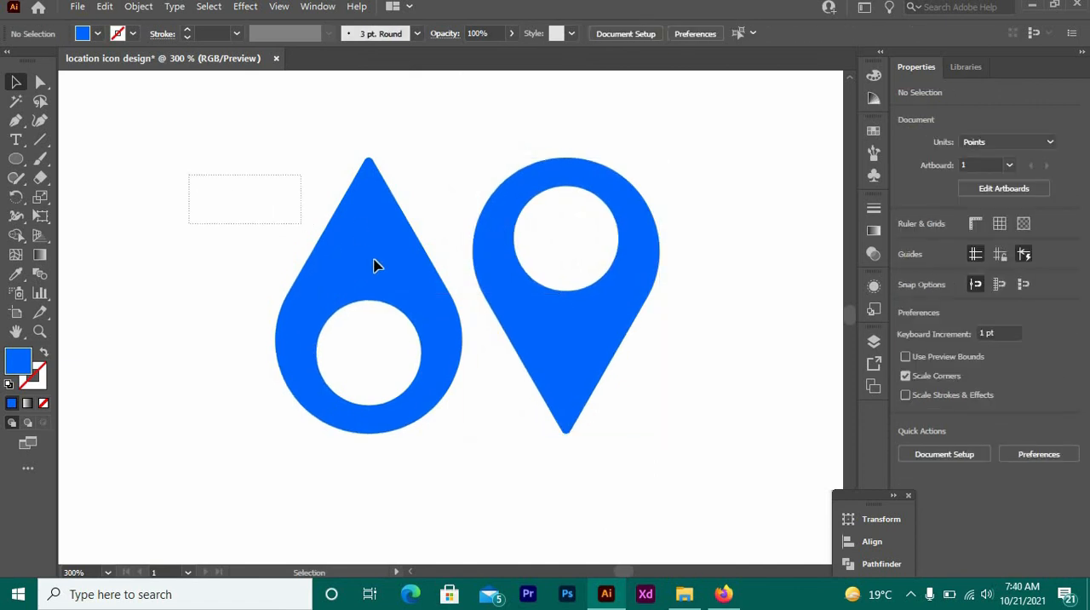
pyautogui.moveTo(374, 266); pyautogui.dragTo(442, 328)
pyautogui.moveTo(451, 375); pyautogui.dragTo(630, 372)
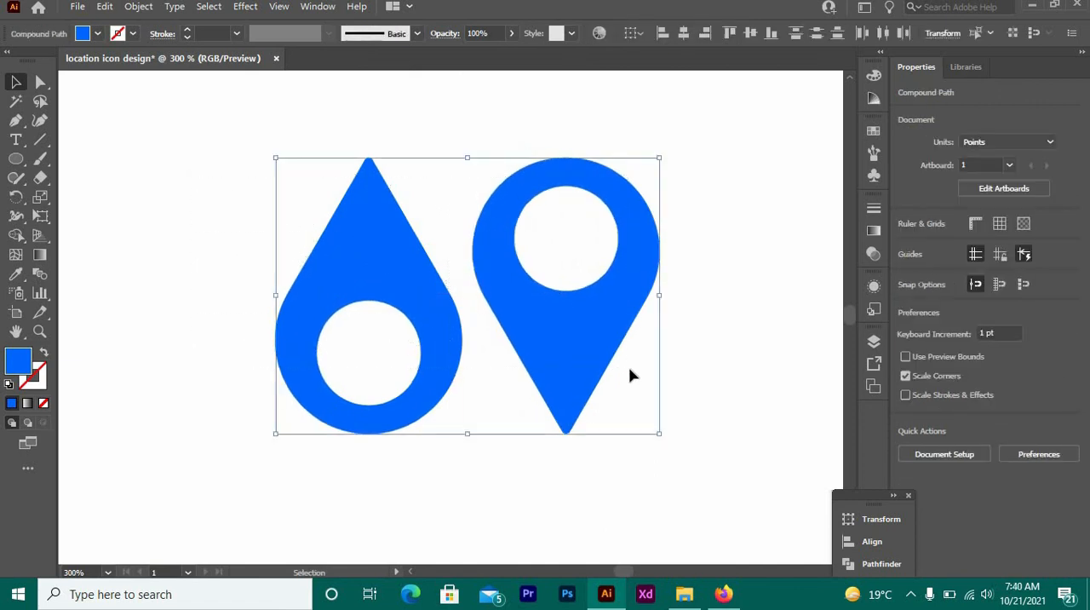
# - Add the text "Thanks for watching" below the two pins
pyautogui.click(15, 139)
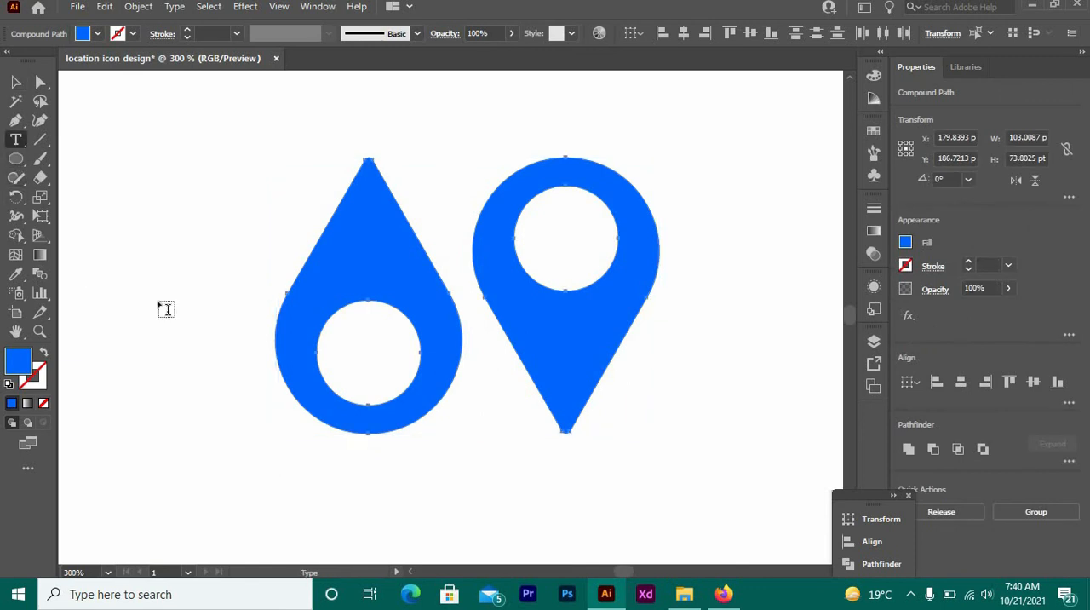
pyautogui.click(324, 458)
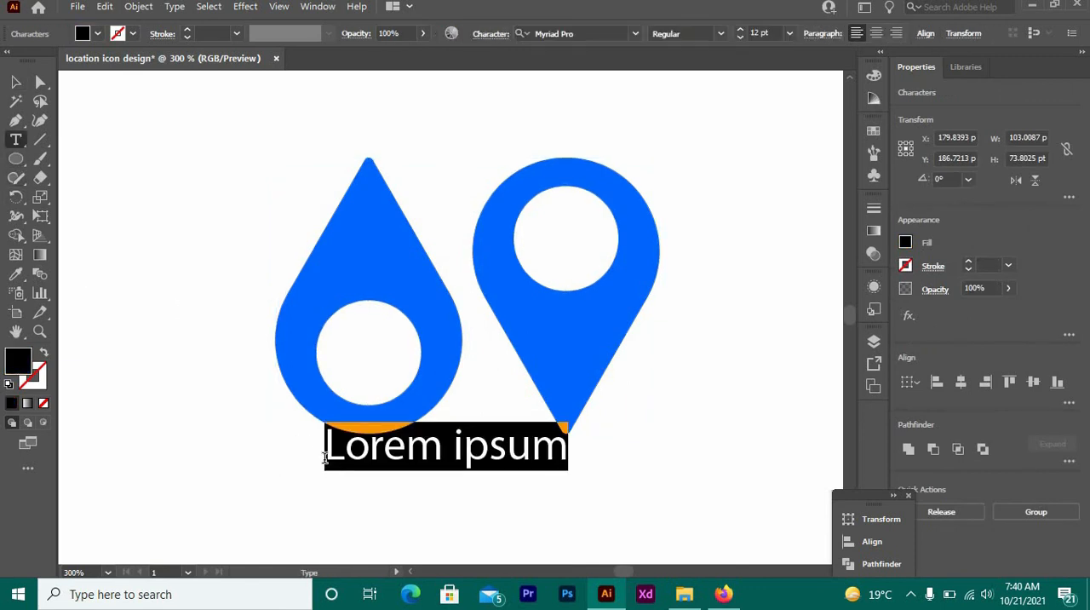
pyautogui.write('Thankd')
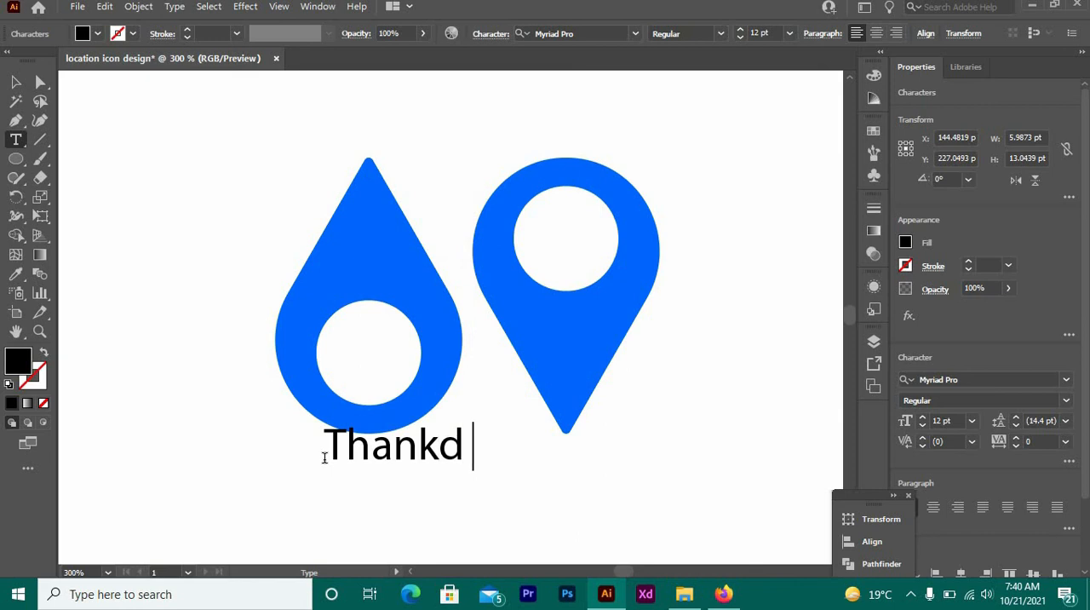
pyautogui.press('BackSpace')
pyautogui.write('s ')
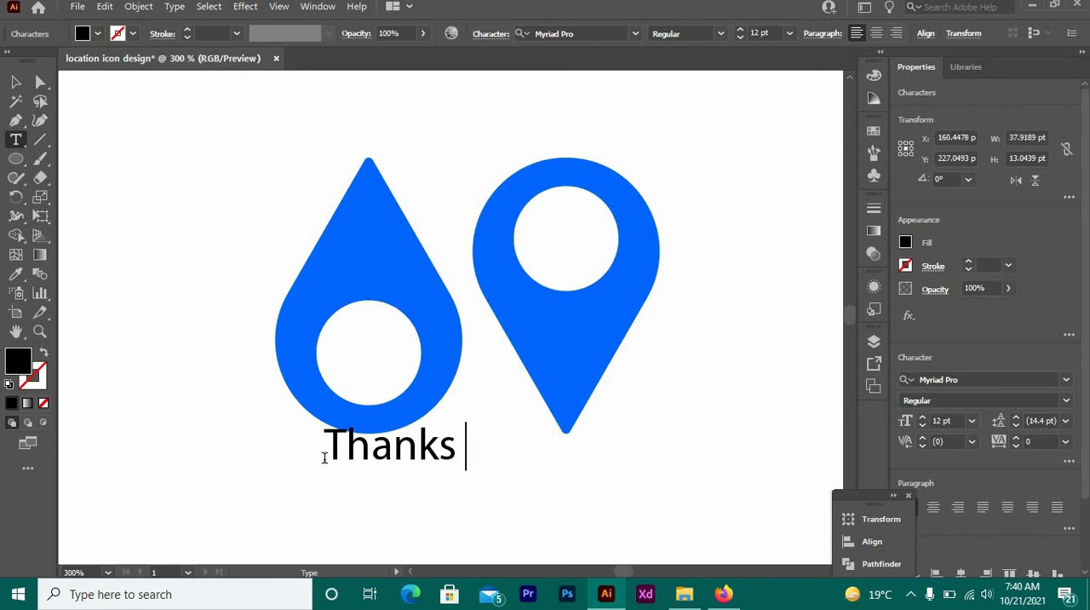
pyautogui.write('for wat')
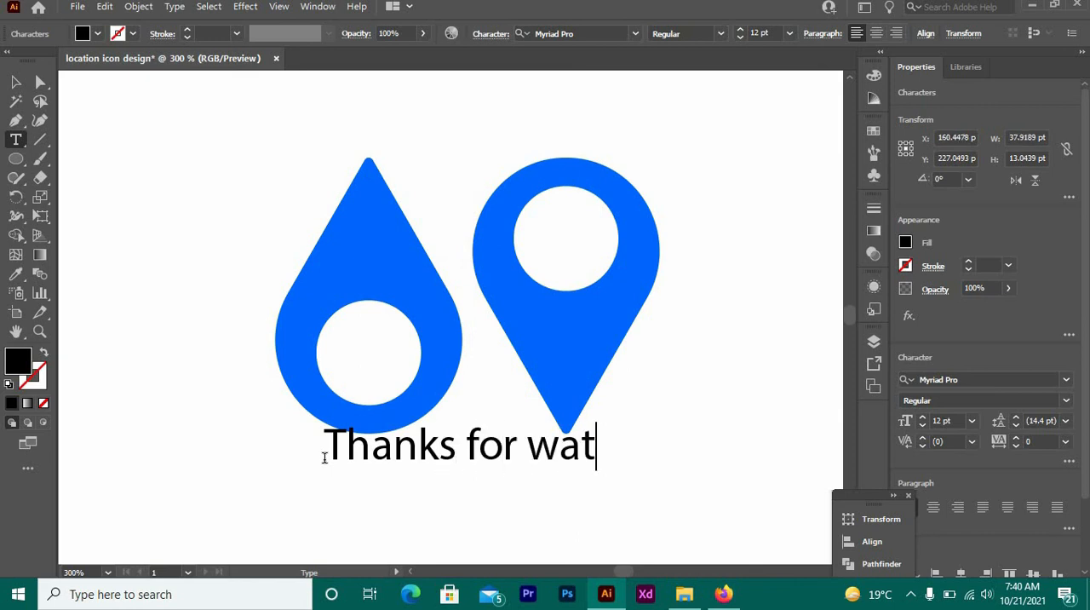
pyautogui.write('ching')
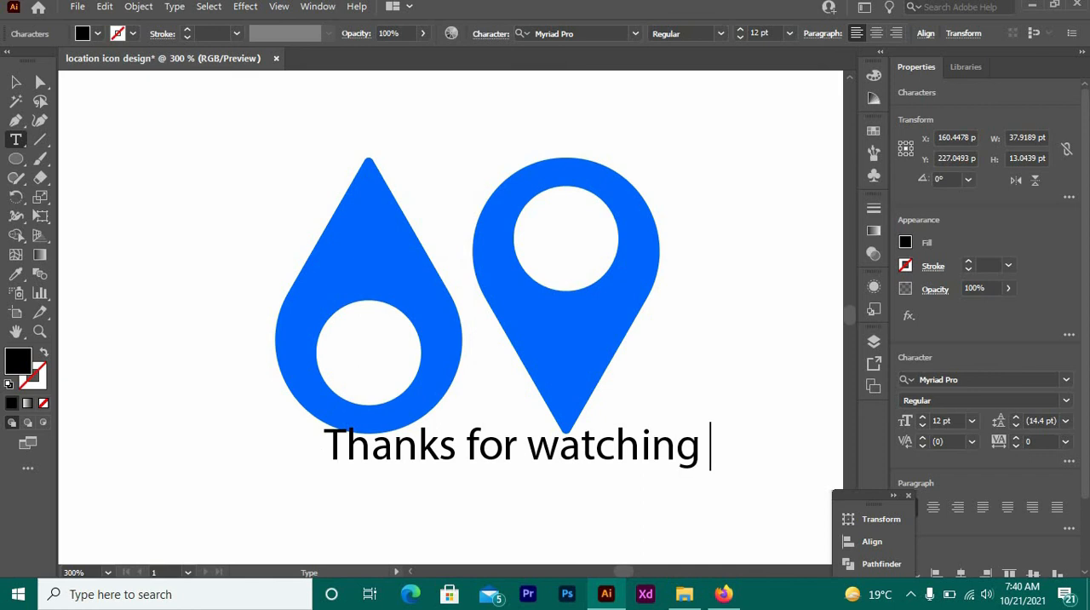
# - Center the "Thanks for watching" text beneath the pins and enlarge it to about 18 pt
pyautogui.click(15, 81)
pyautogui.moveTo(455, 475); pyautogui.dragTo(423, 495)
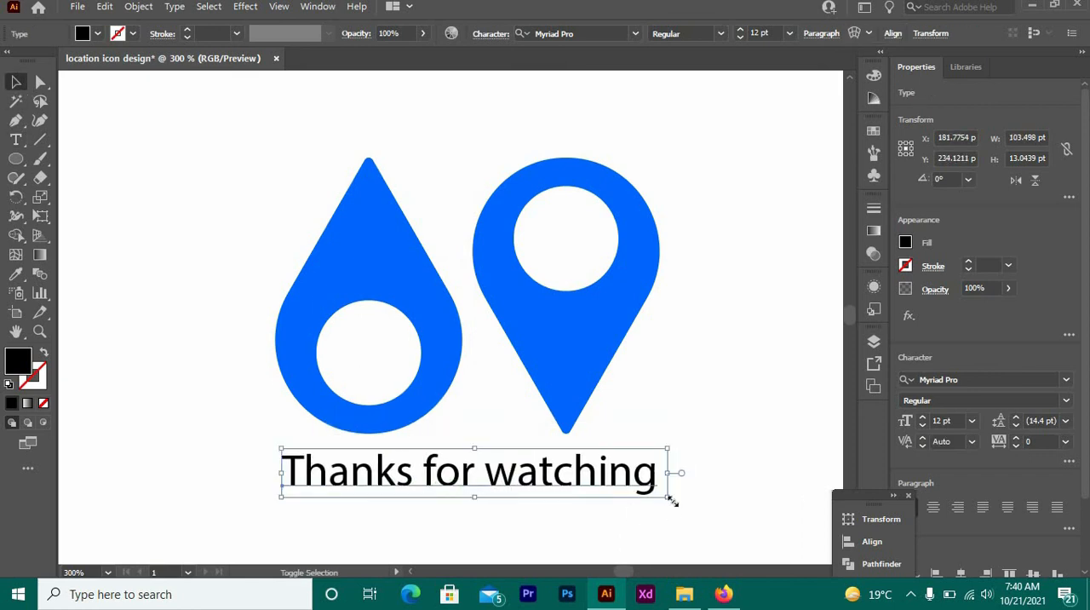
pyautogui.moveTo(668, 498); pyautogui.dragTo(766, 508)
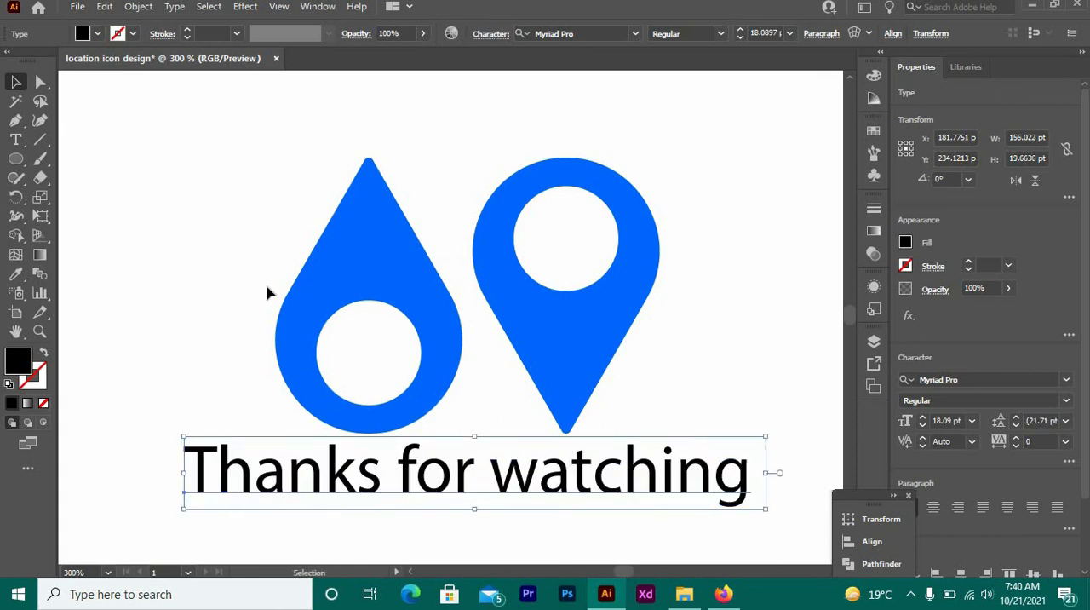